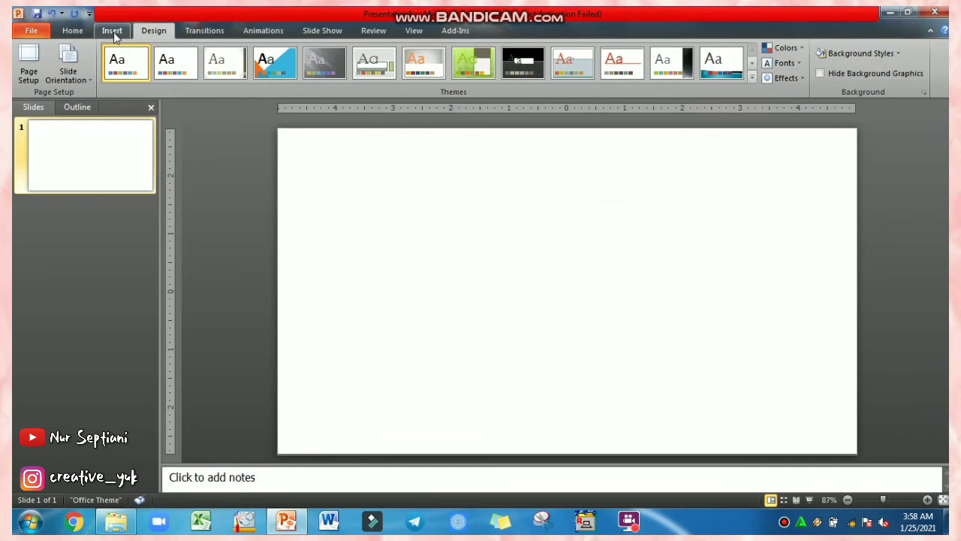
- Insert the BROWN PAPER picture from the PPT 2 folder and move it into the slide's lower-left corner
left_click(112, 31)
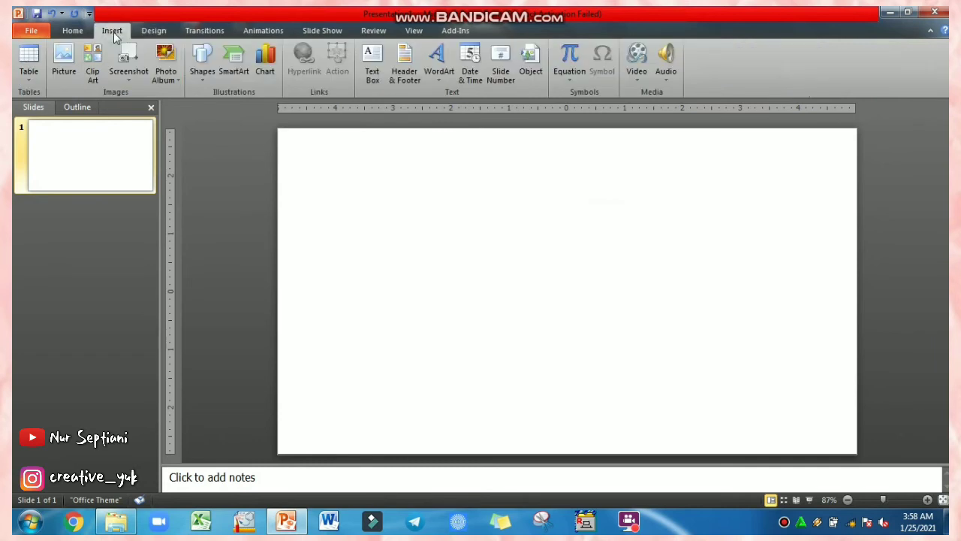
left_click(64, 72)
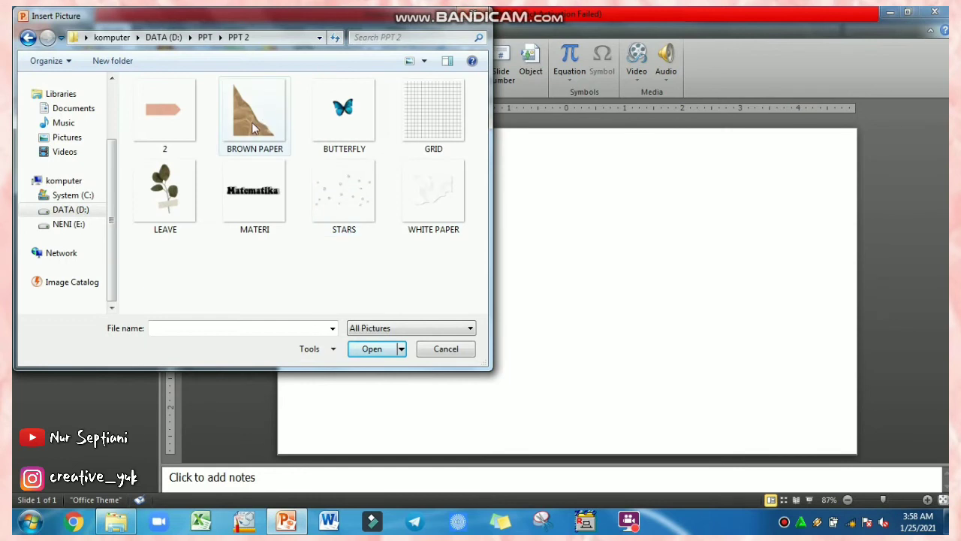
left_click(253, 128)
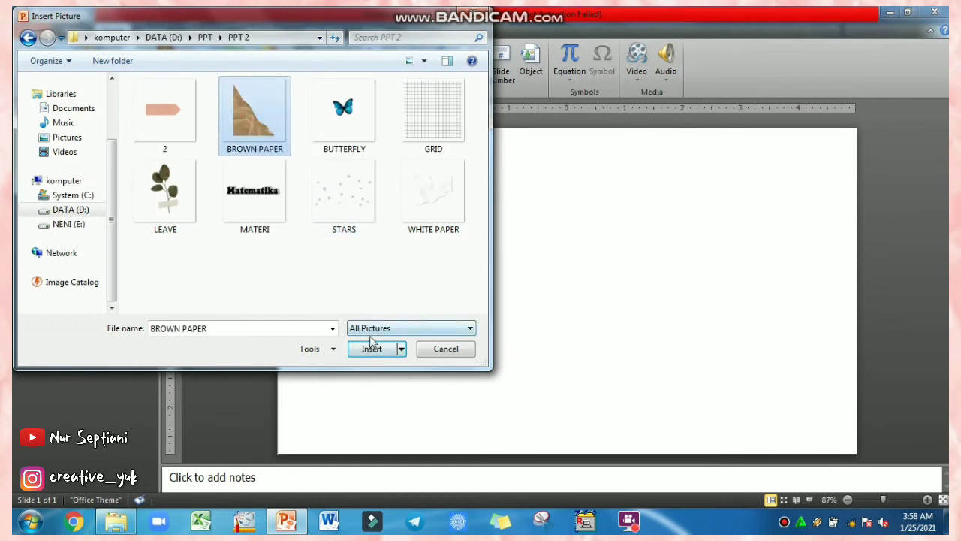
left_click(368, 351)
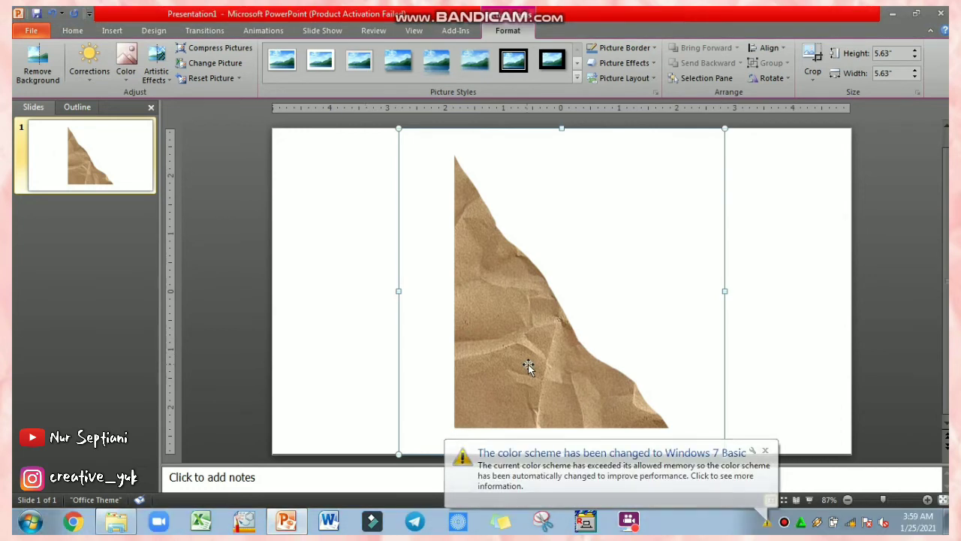
left_click_drag(525, 365, 347, 391)
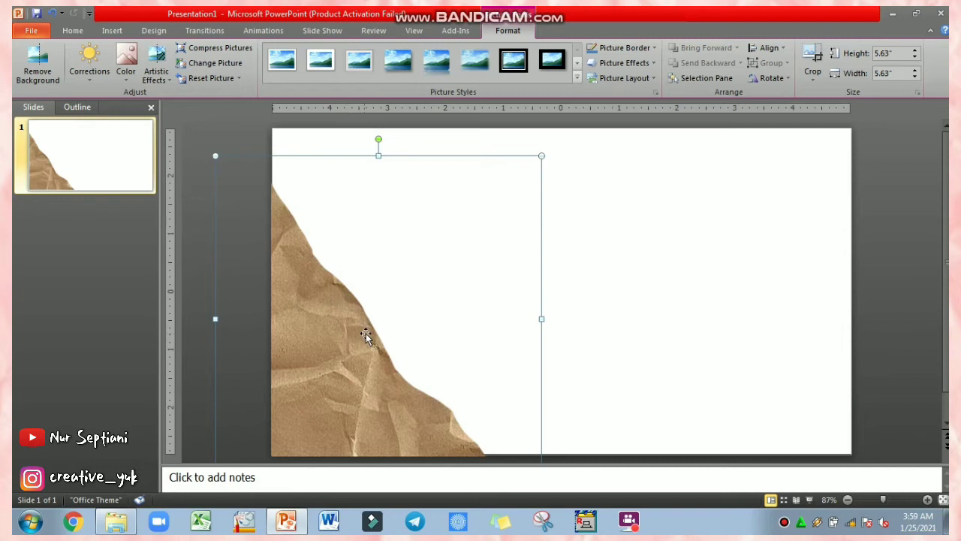
- Recolor the brown paper picture with the darker orange-brown variant
left_click(132, 81)
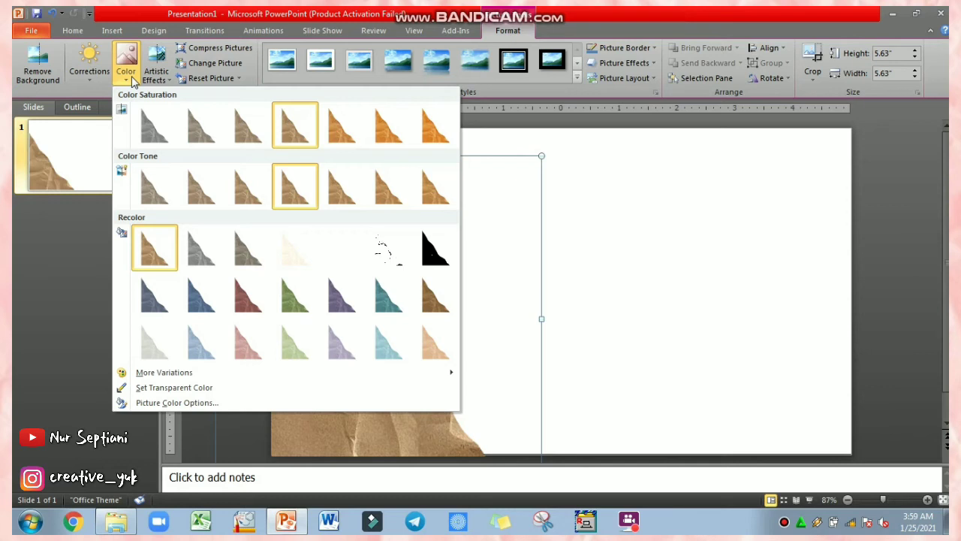
left_click(436, 306)
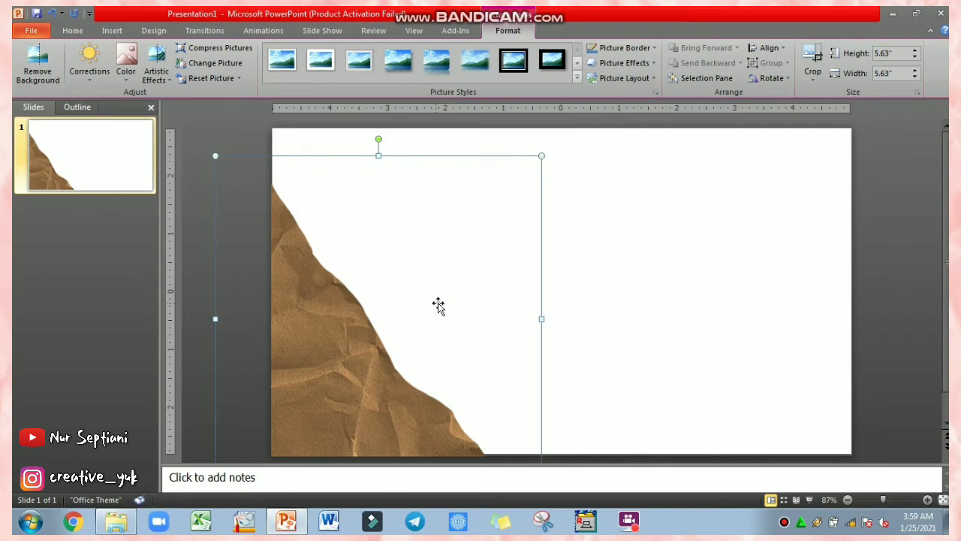
left_click(871, 227)
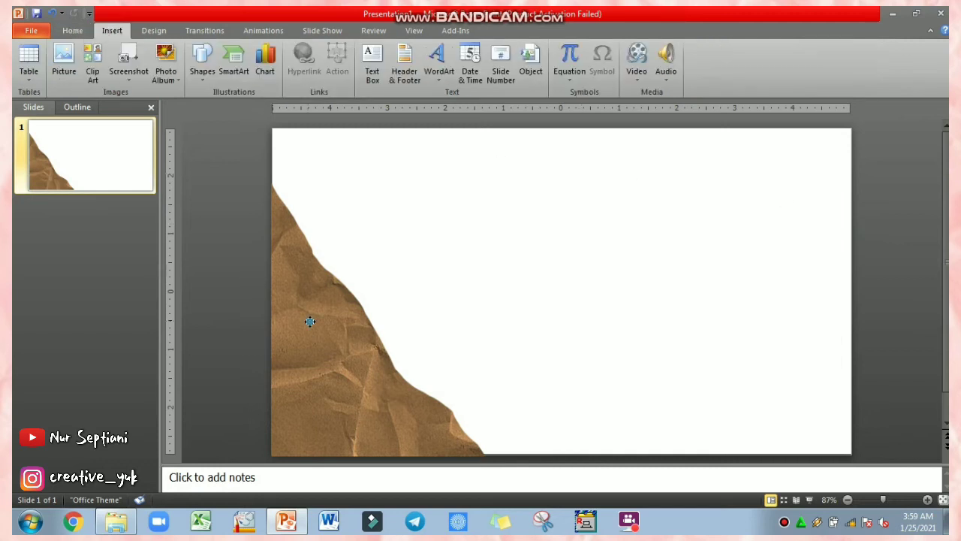
- Duplicate the recolored brown paper picture and move the copy to the right half of the slide
left_click(309, 321)
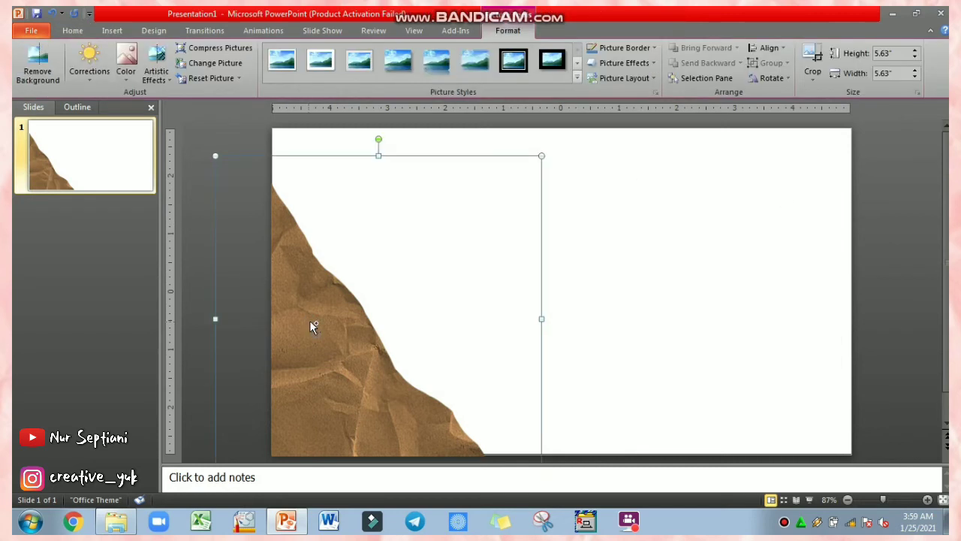
left_click(567, 303)
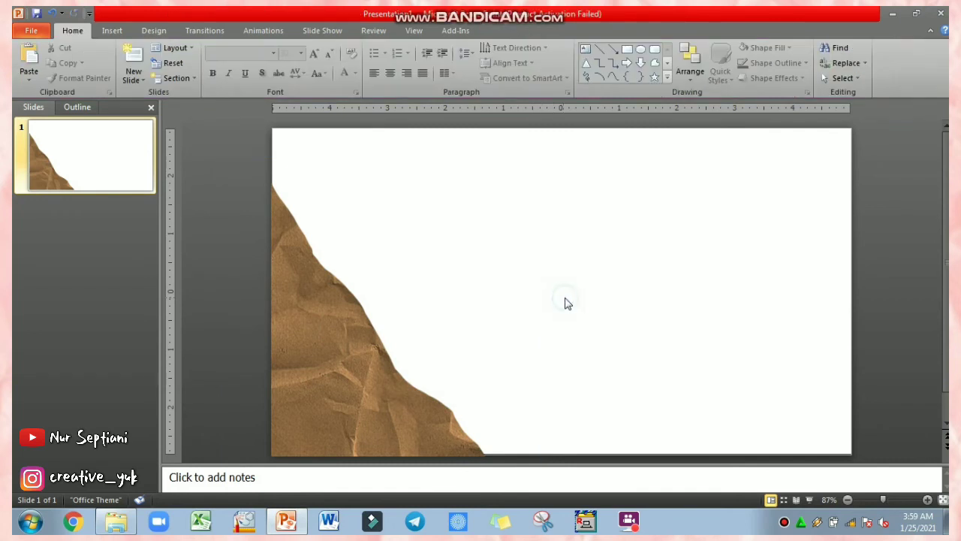
key("ctrl+v")
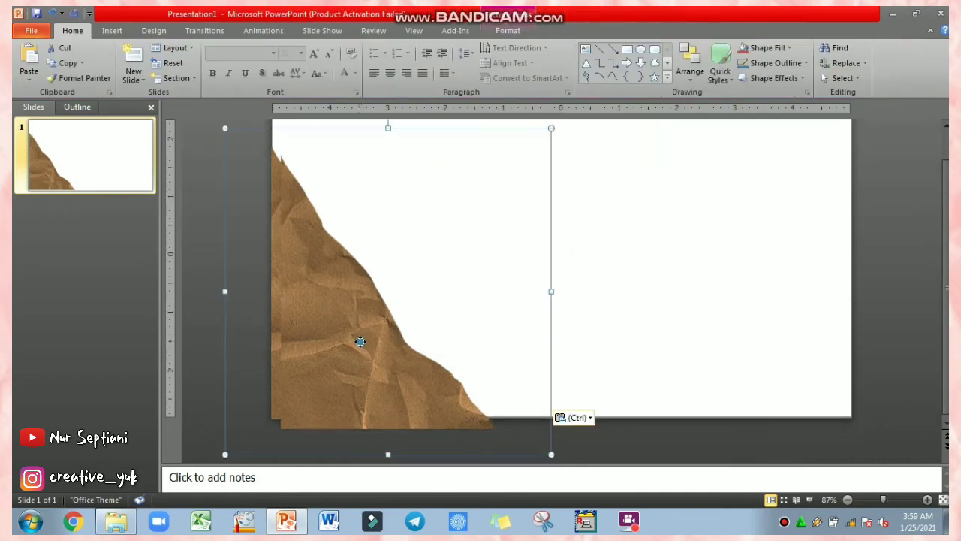
left_click_drag(361, 342, 684, 277)
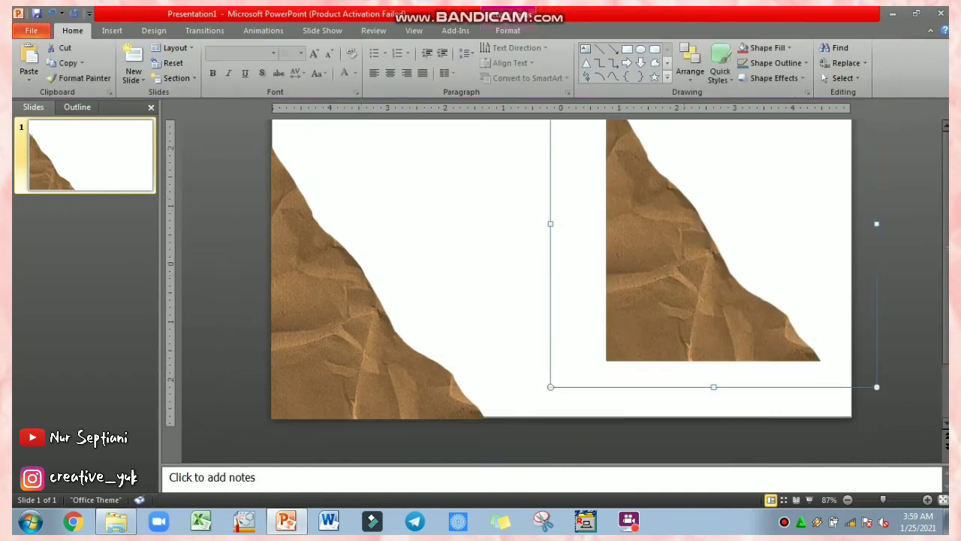
- Rotate the copied brown paper by 180° using two right rotations of 90°
left_click(785, 78)
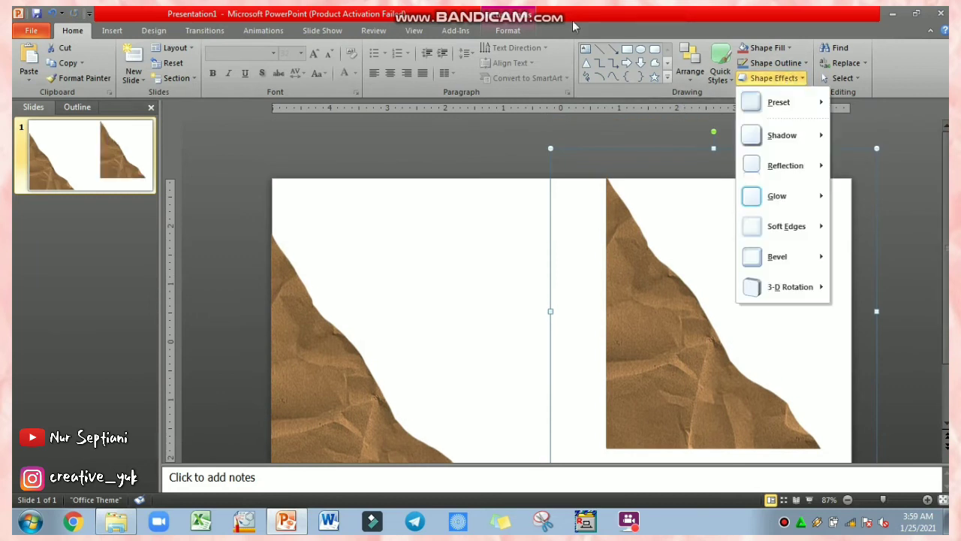
left_click(518, 30)
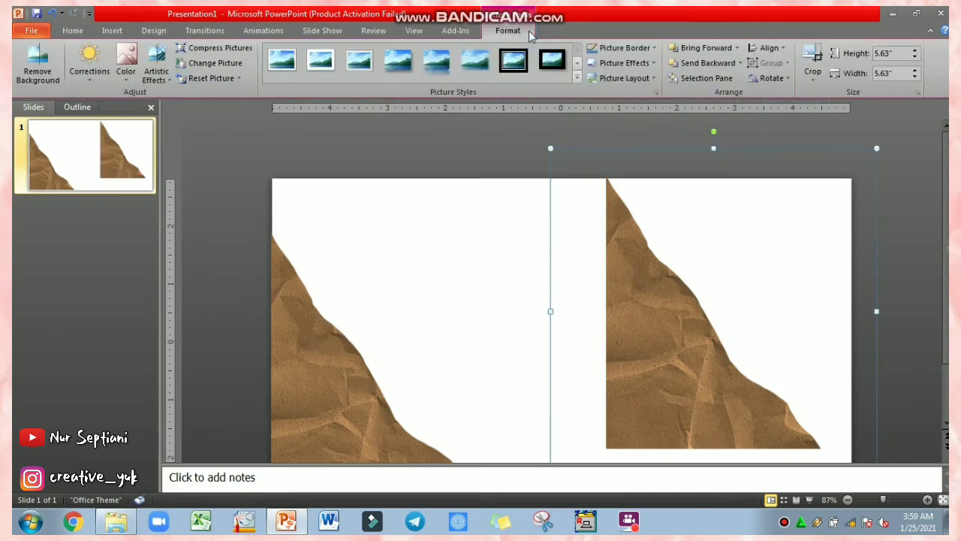
left_click(780, 81)
left_click(785, 95)
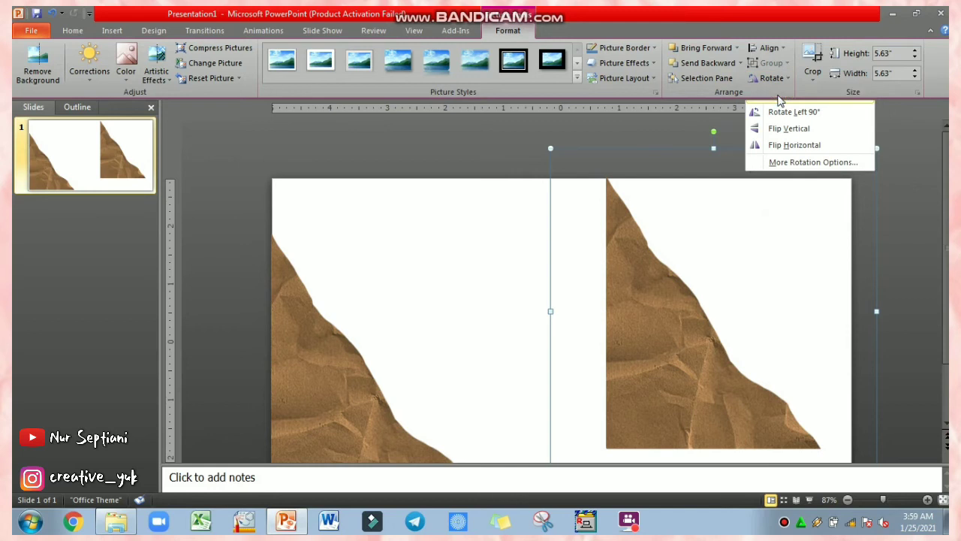
left_click(767, 78)
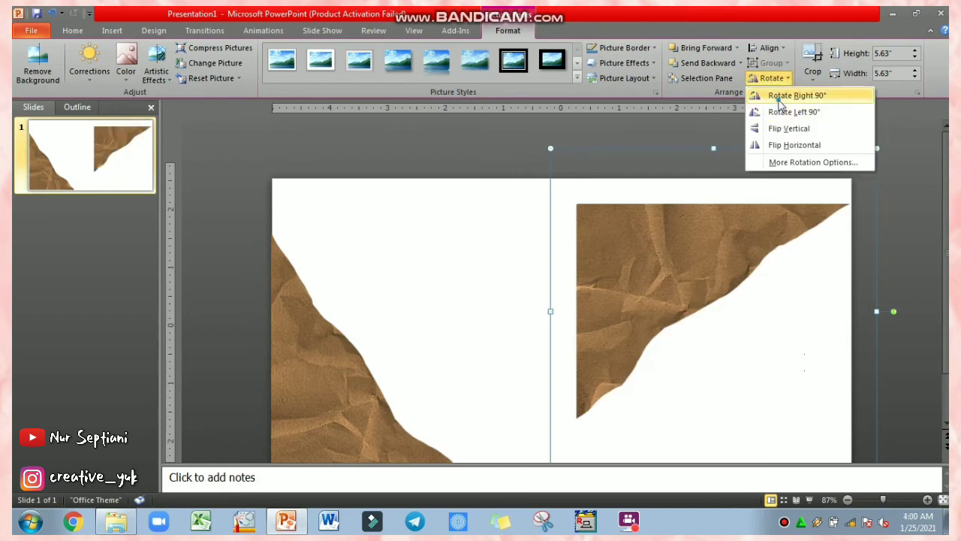
left_click(779, 99)
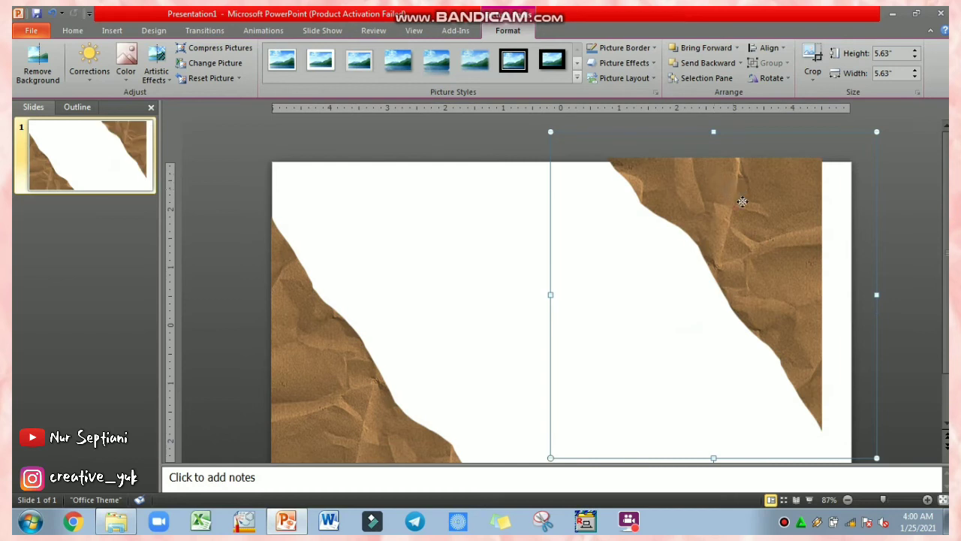
- Align the rotated brown paper with the slide's upper-right corner, fine-tuning its vertical position
left_click_drag(742, 201, 762, 195)
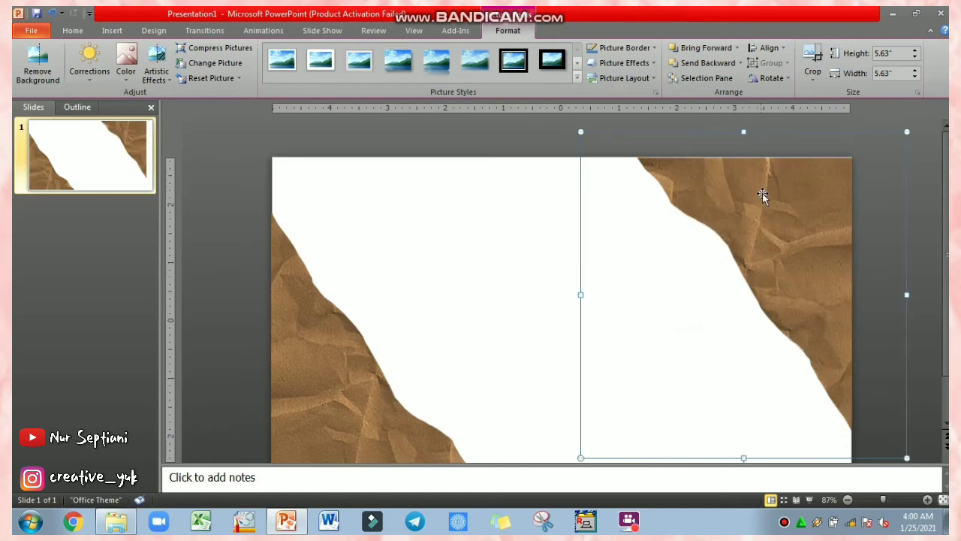
key("Up")
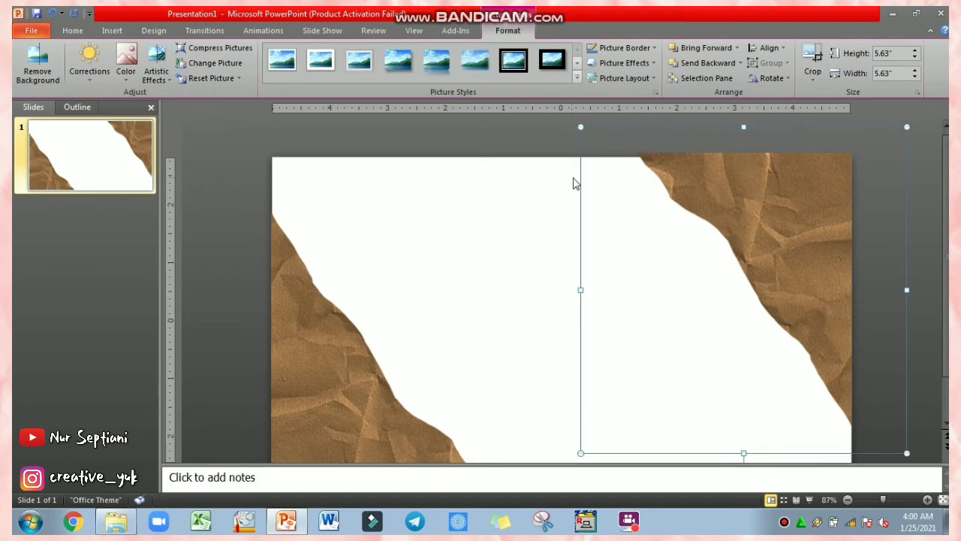
key("Down")
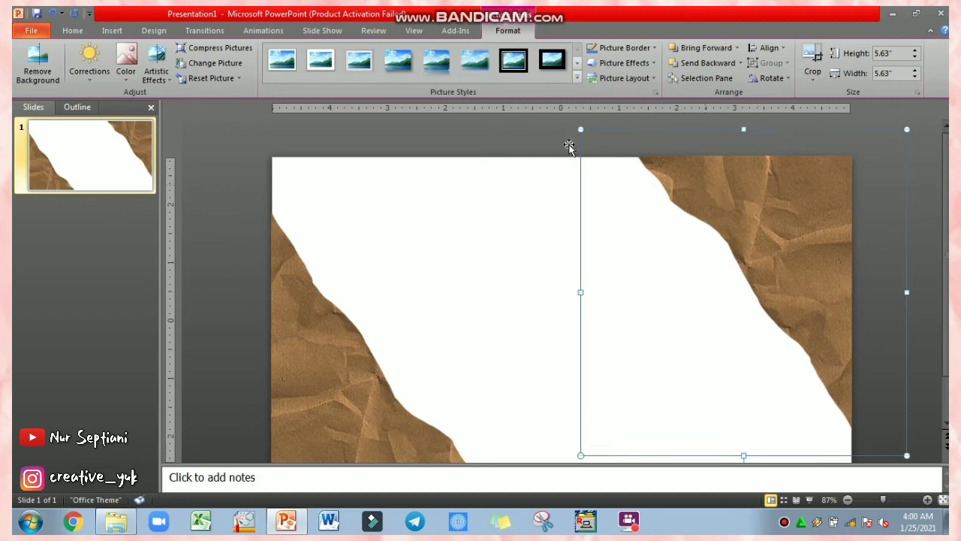
left_click(525, 151)
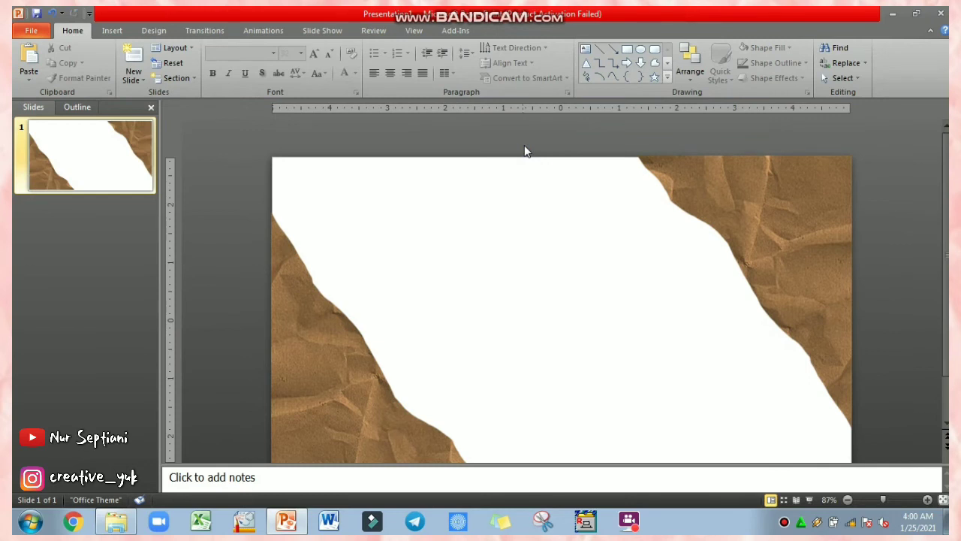
- Insert the WHITE PAPER picture, enlarge it to about 7.15 inches square, and place it over the slide's upper-left corner
left_click(111, 30)
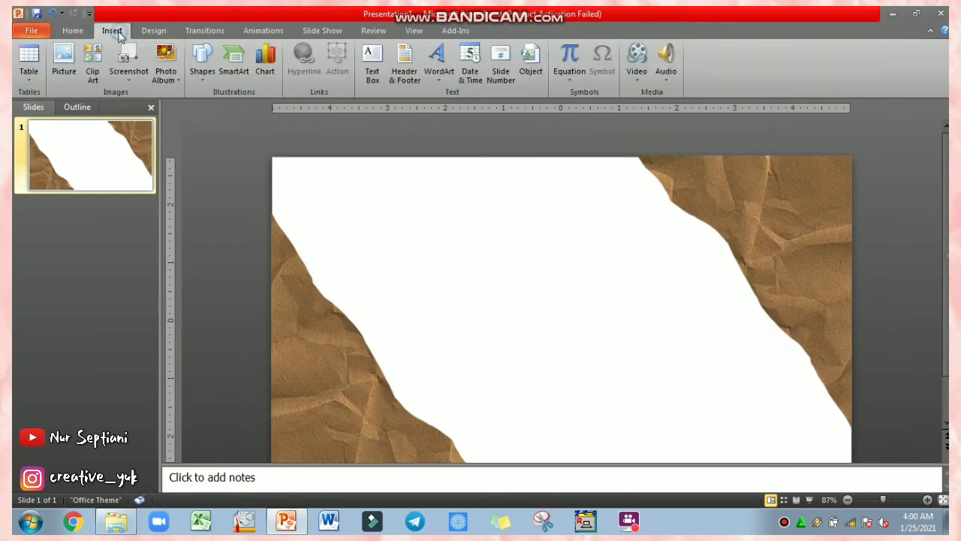
left_click(64, 71)
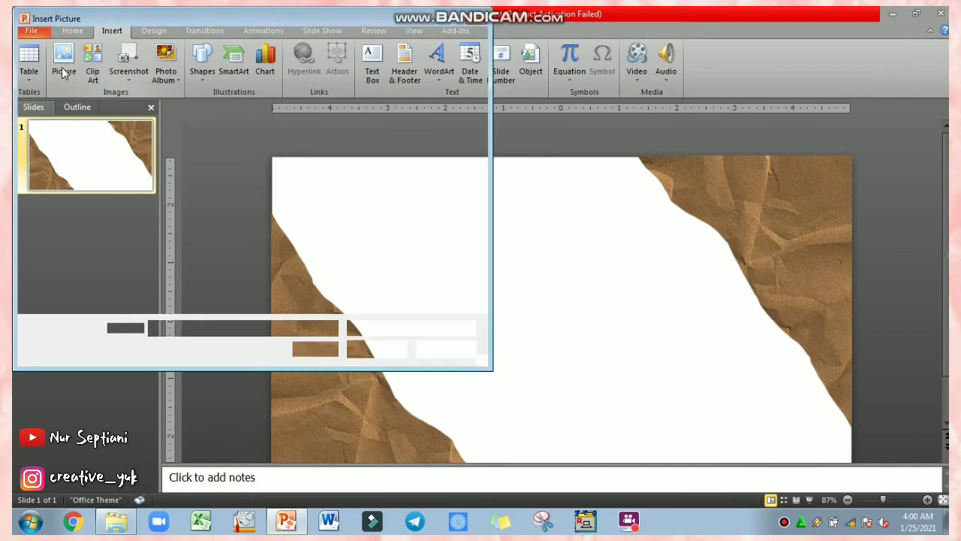
left_click(428, 208)
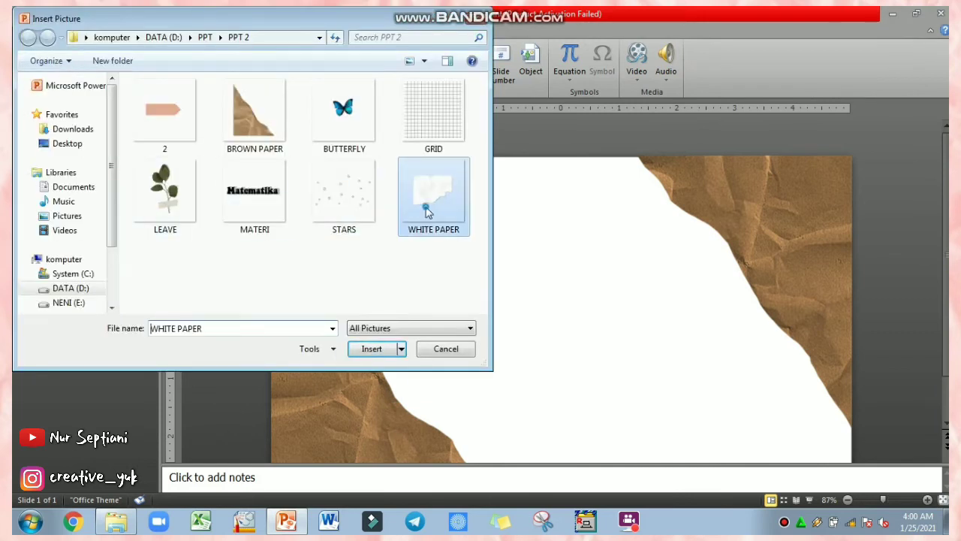
left_click(372, 348)
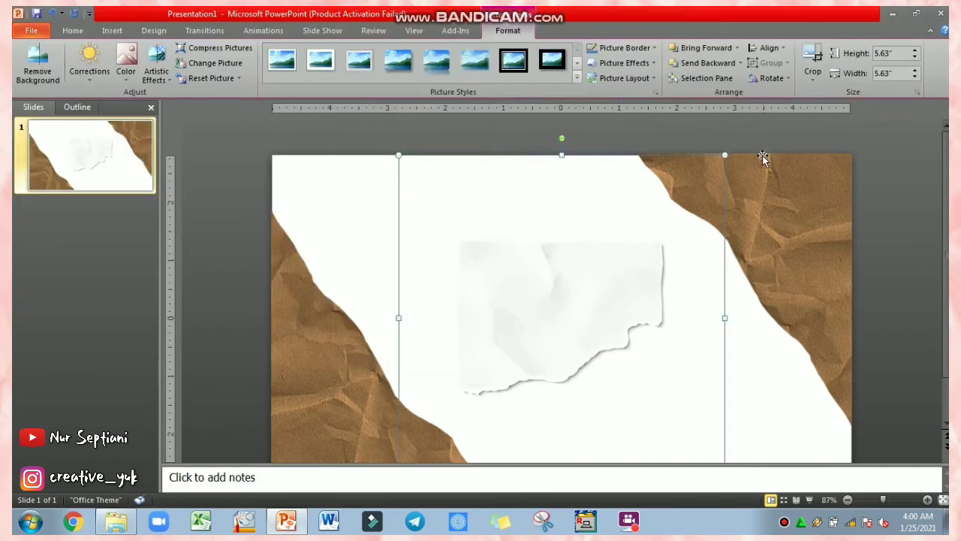
left_click_drag(725, 154, 812, 129)
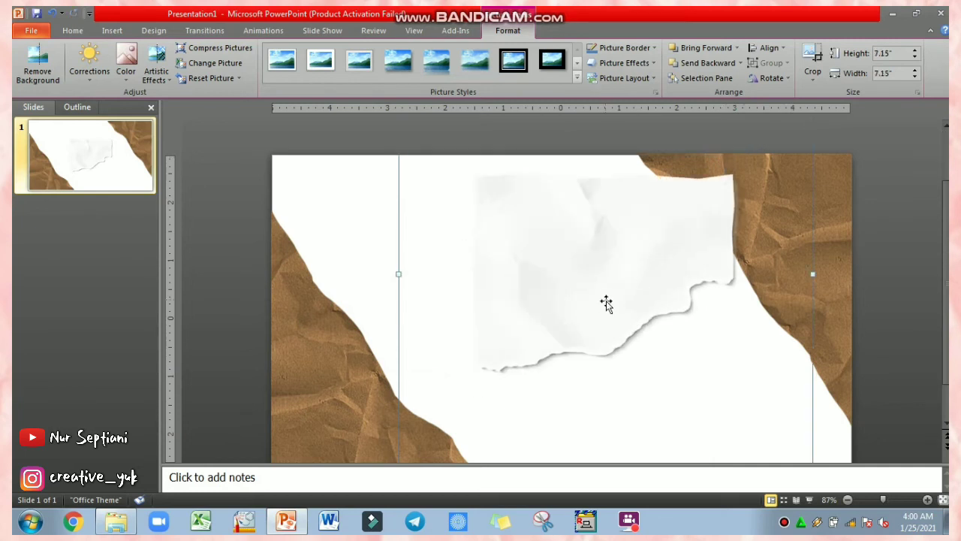
left_click_drag(555, 293, 401, 278)
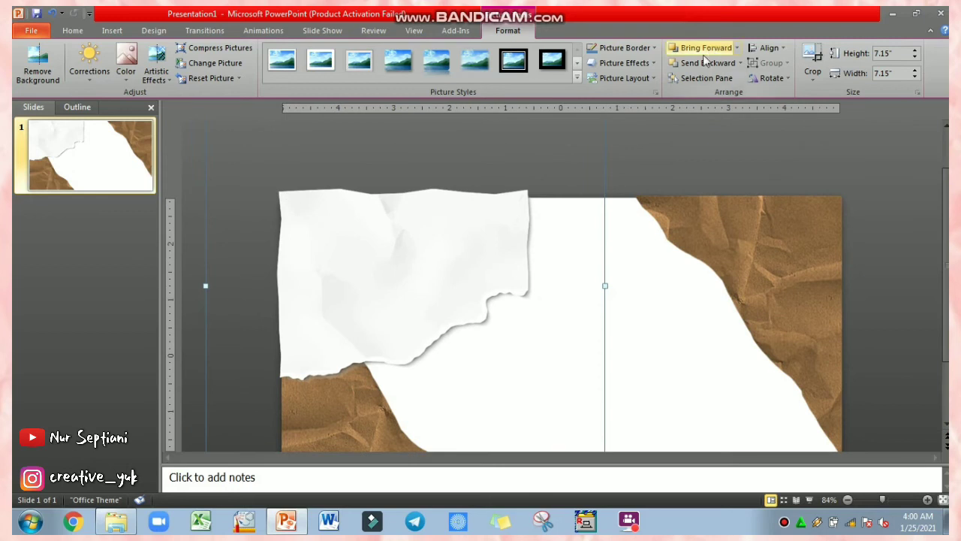
- Send the white paper backward so it sits behind both brown paper pictures
left_click(704, 61)
left_click(703, 61)
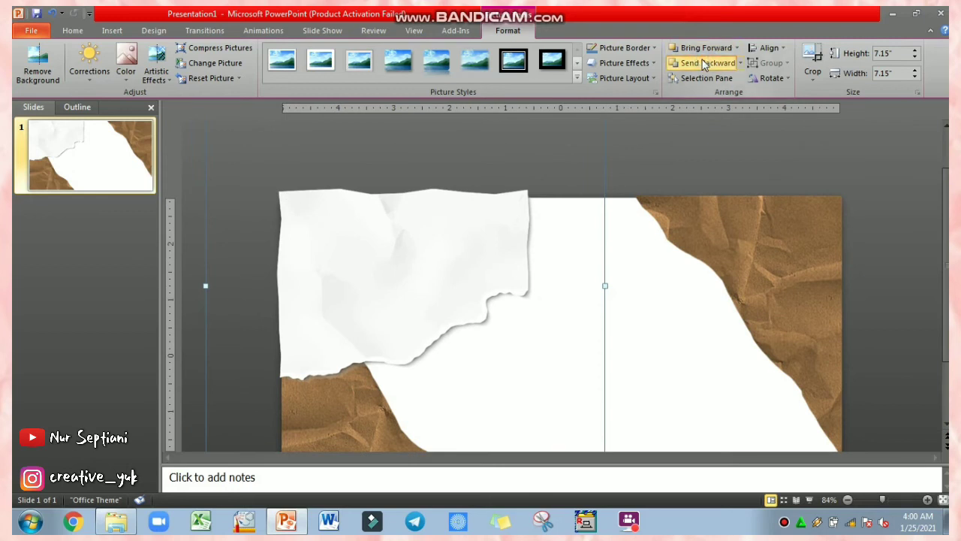
left_click(703, 63)
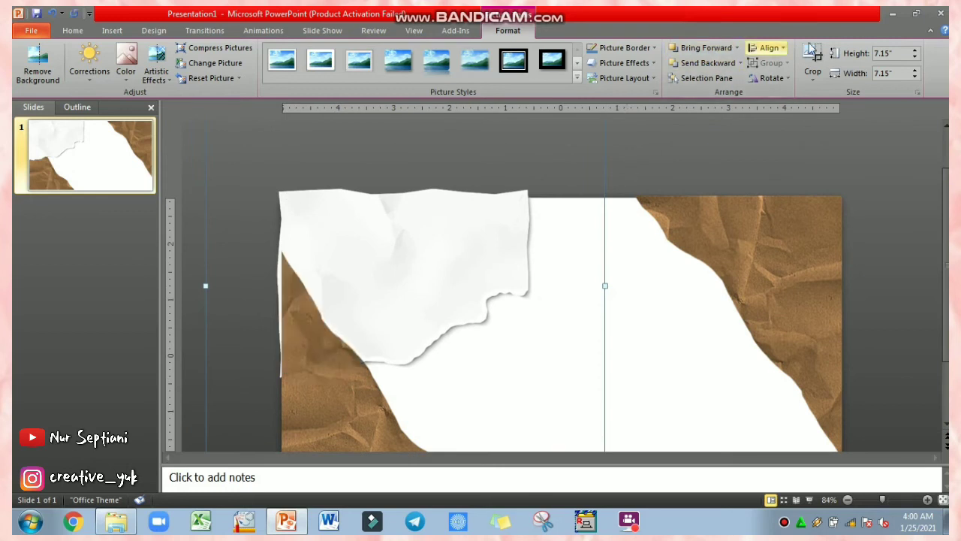
- Crop the white paper's overhang at the slide's left and top edges, leaving about 5.15 by 5.77 inches
key("ctrl+z")
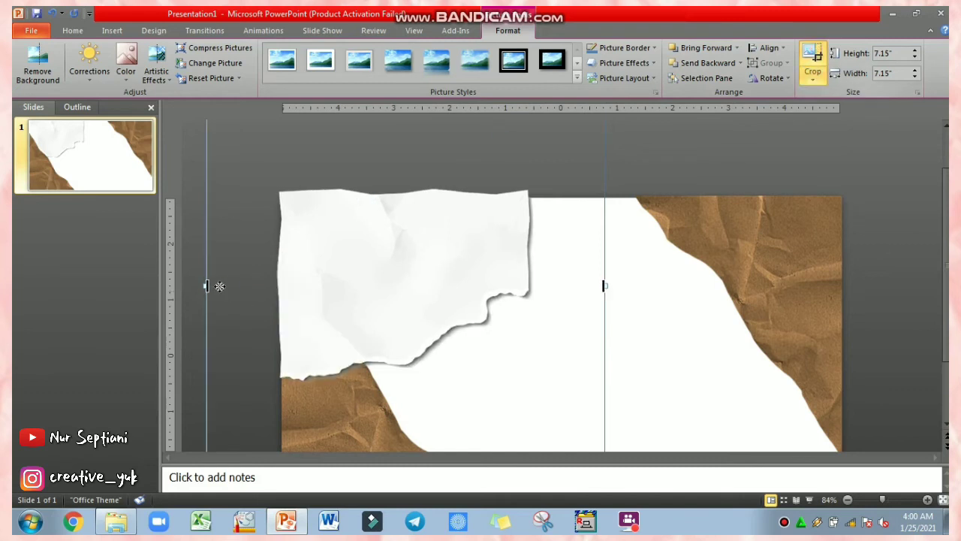
left_click_drag(206, 285, 282, 288)
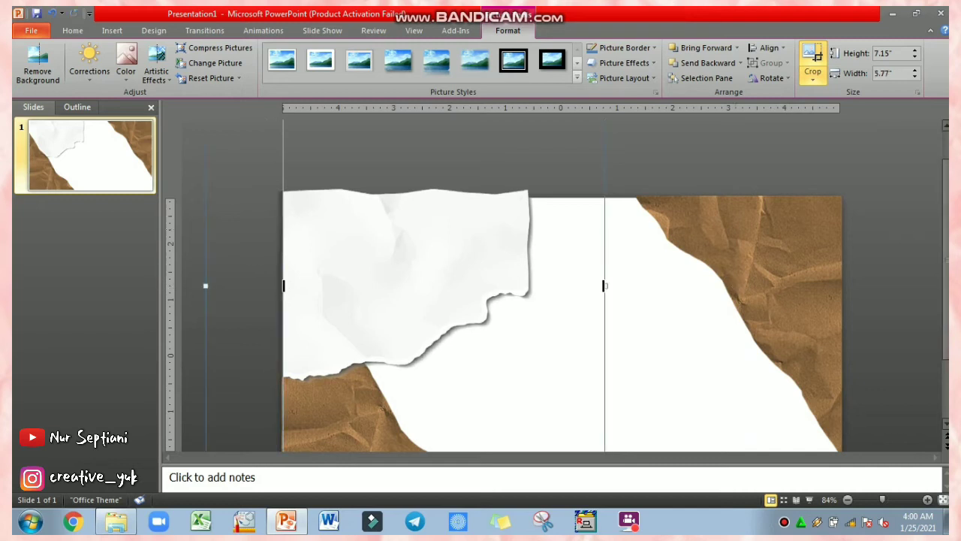
scroll(927, 159, "up", 2)
left_click_drag(444, 132, 450, 246)
left_click(653, 349)
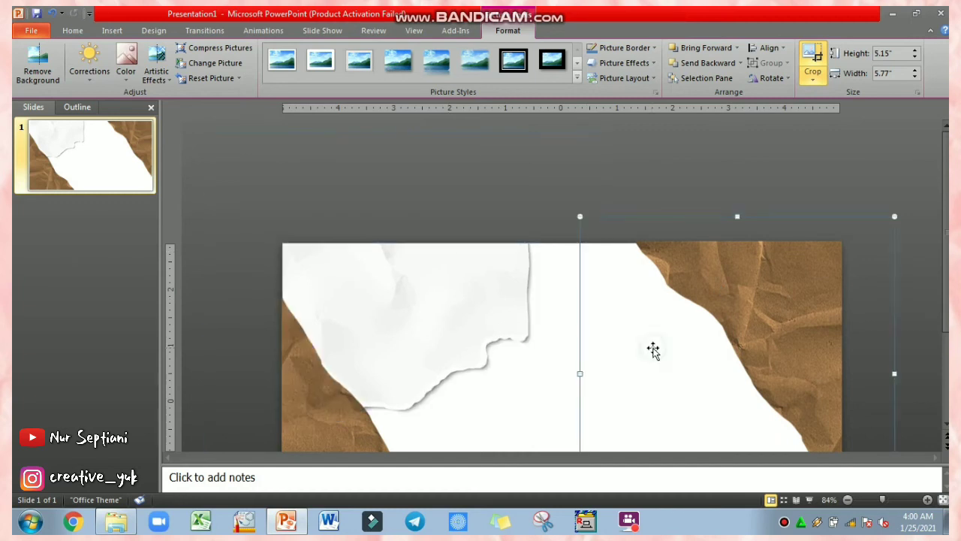
left_click(453, 216)
left_click_drag(440, 282, 892, 271)
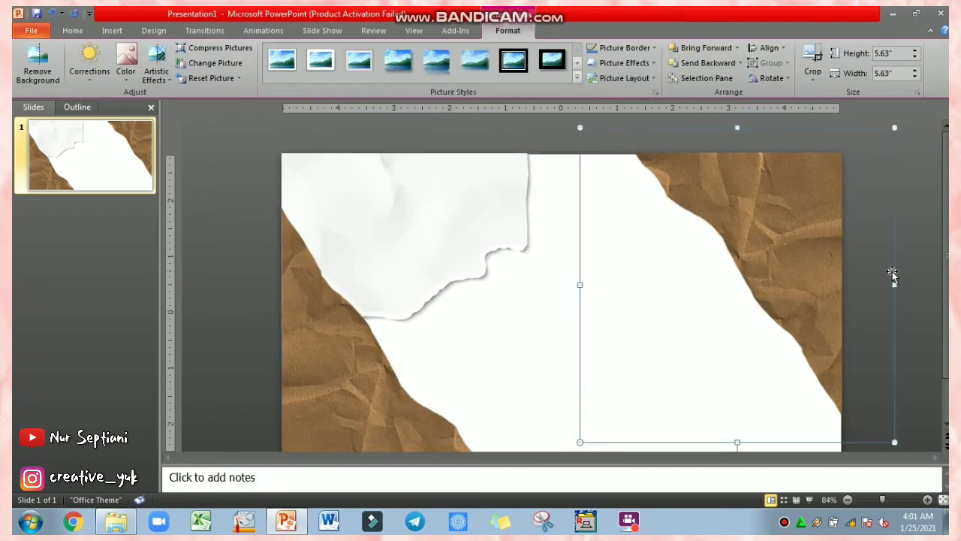
left_click(912, 283)
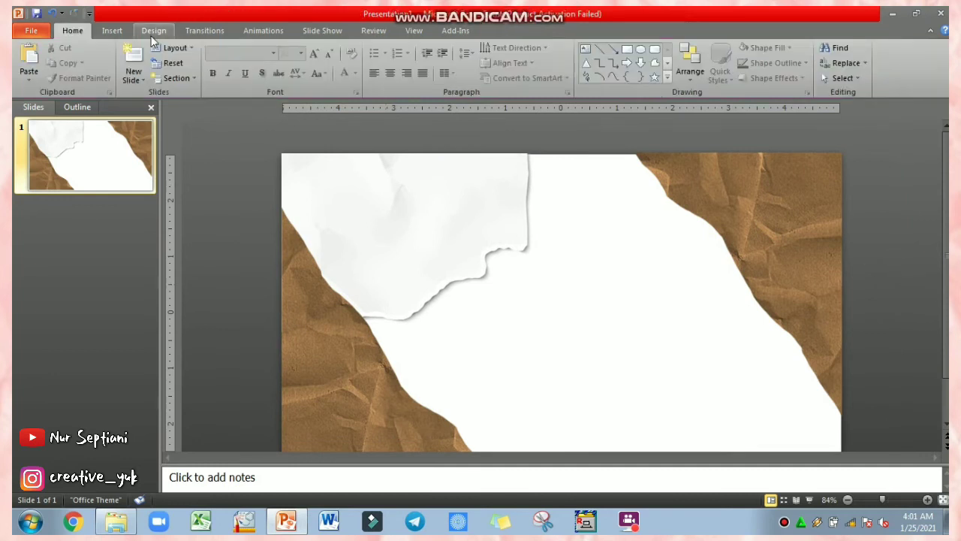
- Insert the STARS picture from the PPT 2 folder onto the slide
left_click(112, 30)
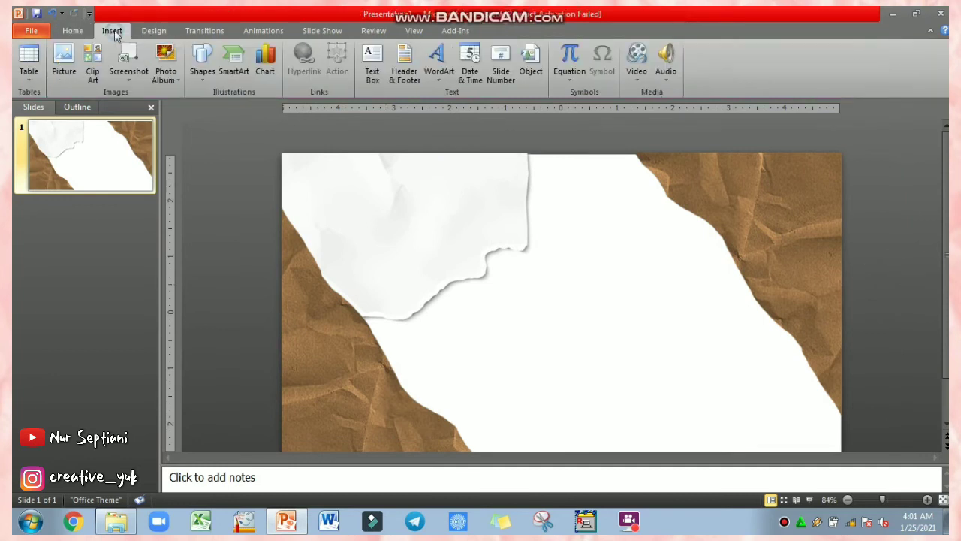
left_click(64, 64)
left_click(345, 201)
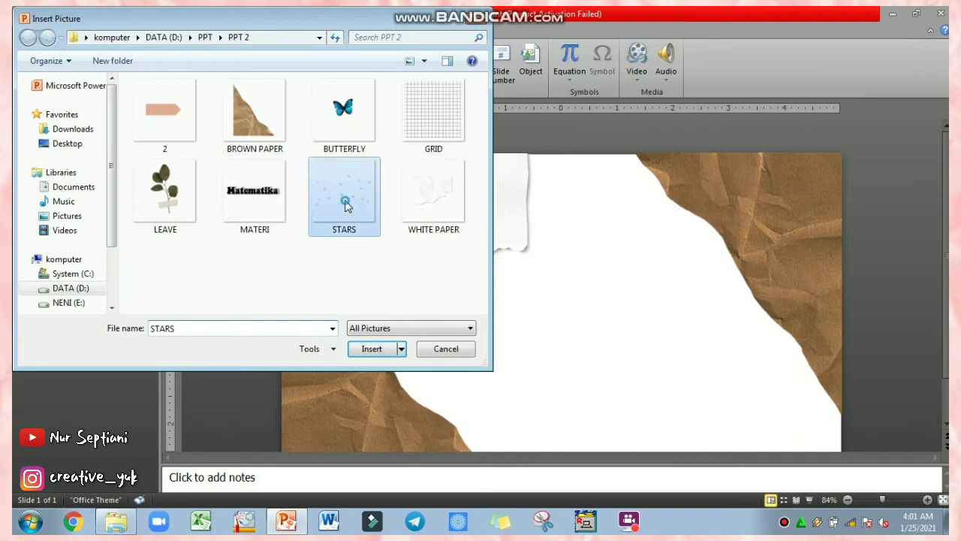
left_click(373, 348)
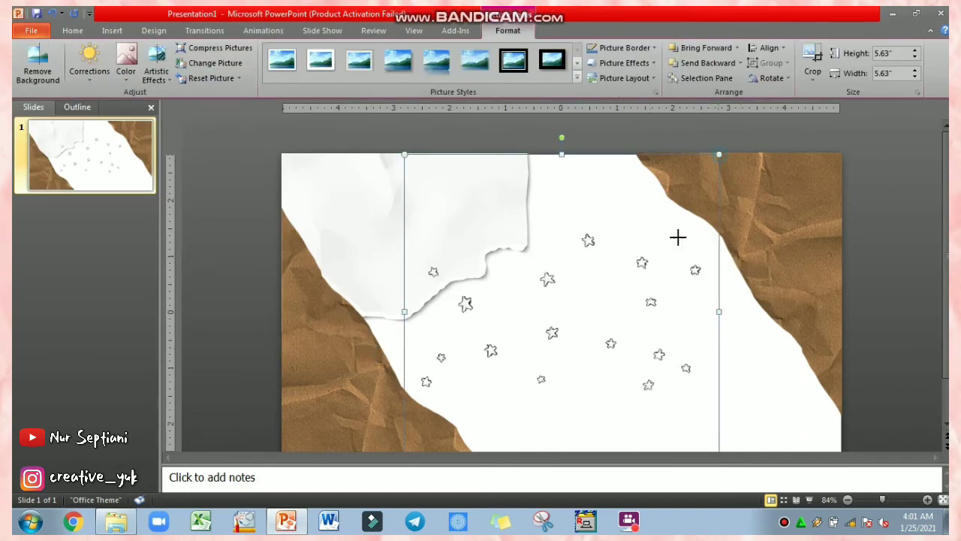
- Shrink the stars picture to about 3.15 inches square and place it over the white paper
left_click_drag(678, 236, 649, 279)
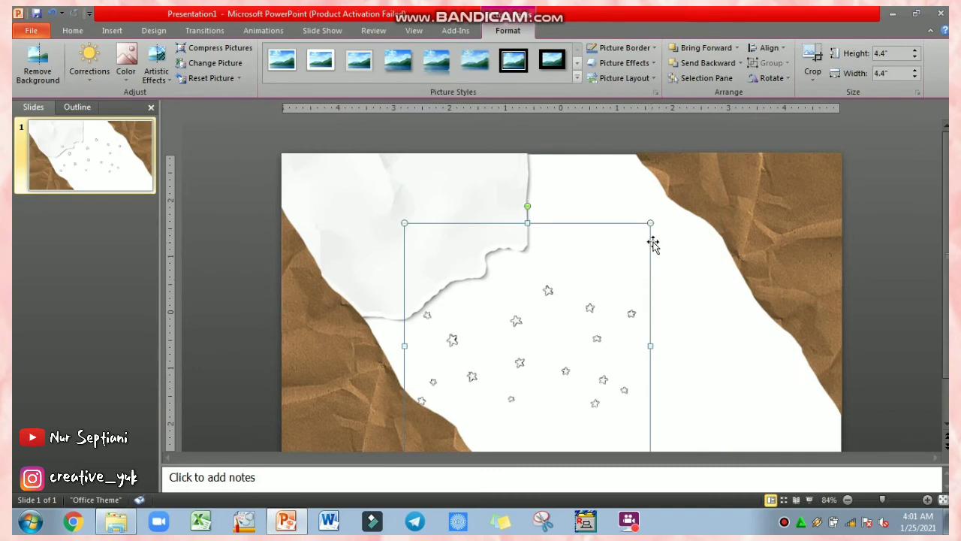
left_click_drag(650, 225, 577, 319)
left_click_drag(532, 366, 444, 203)
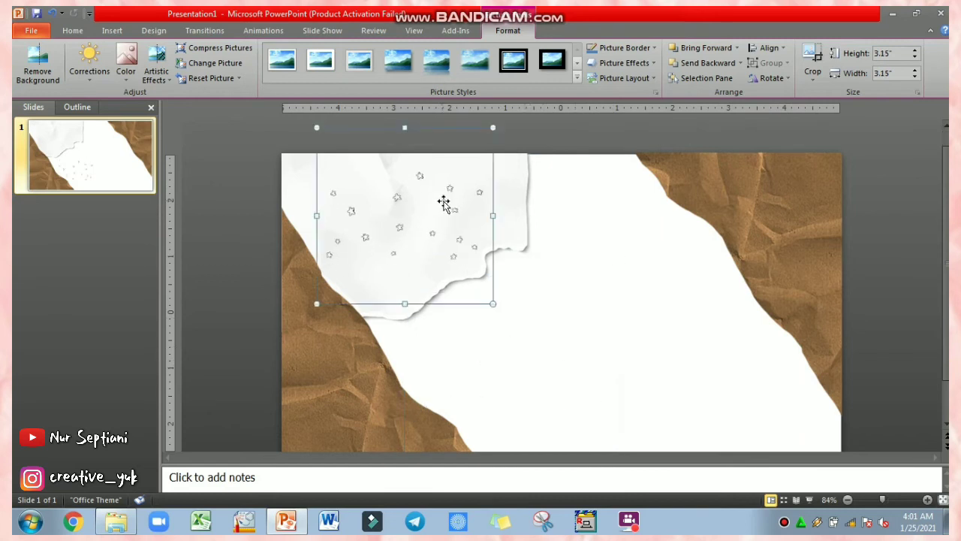
left_click(256, 184)
left_click(230, 137)
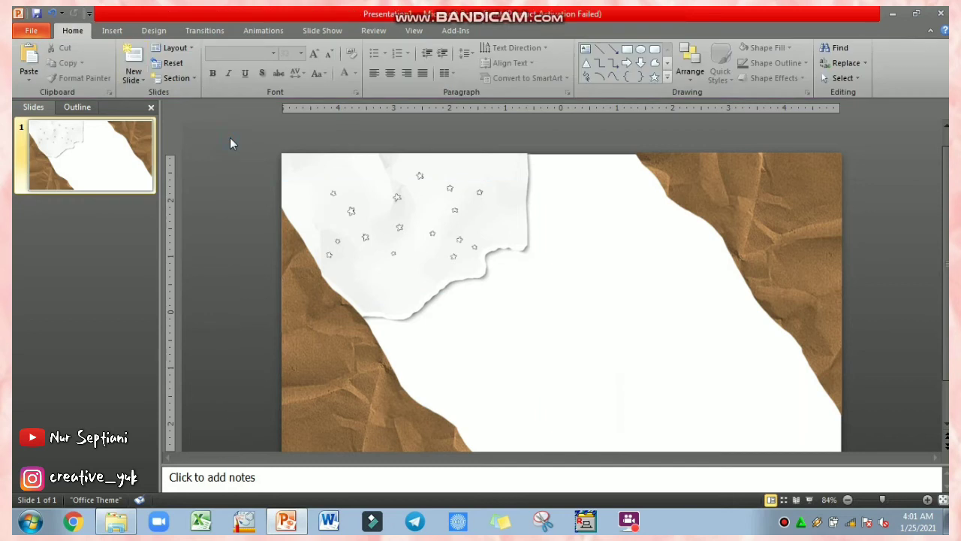
- Insert the GRID picture from the PPT 2 folder onto the slide
left_click(111, 31)
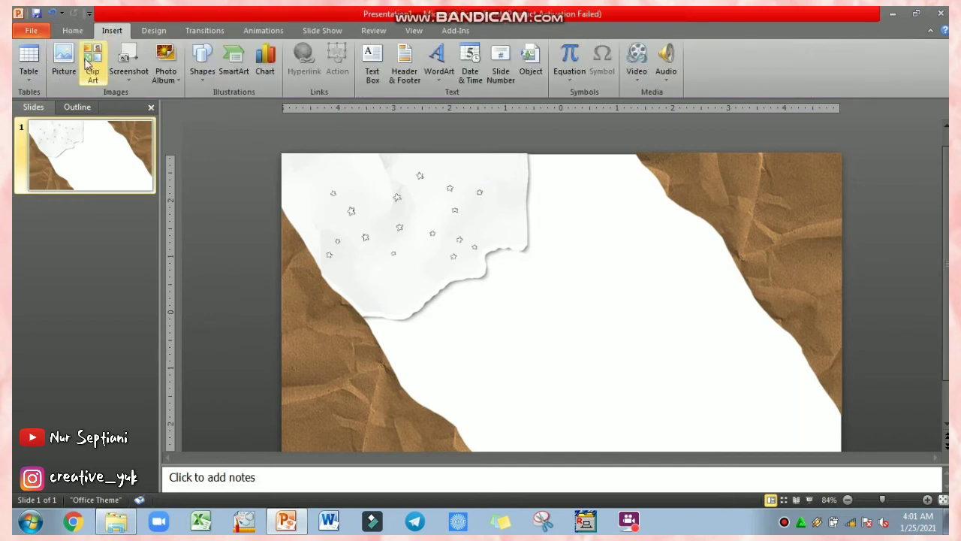
left_click(66, 66)
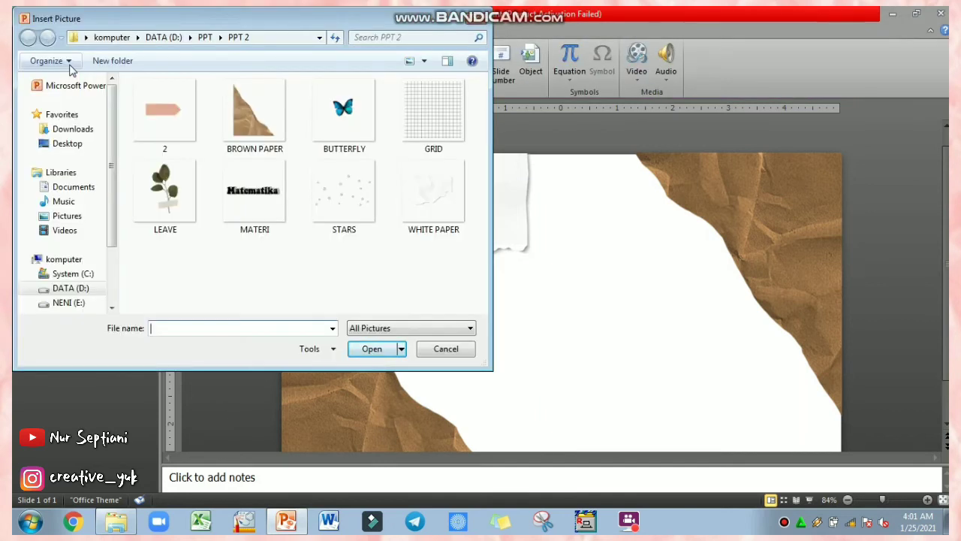
left_click(435, 120)
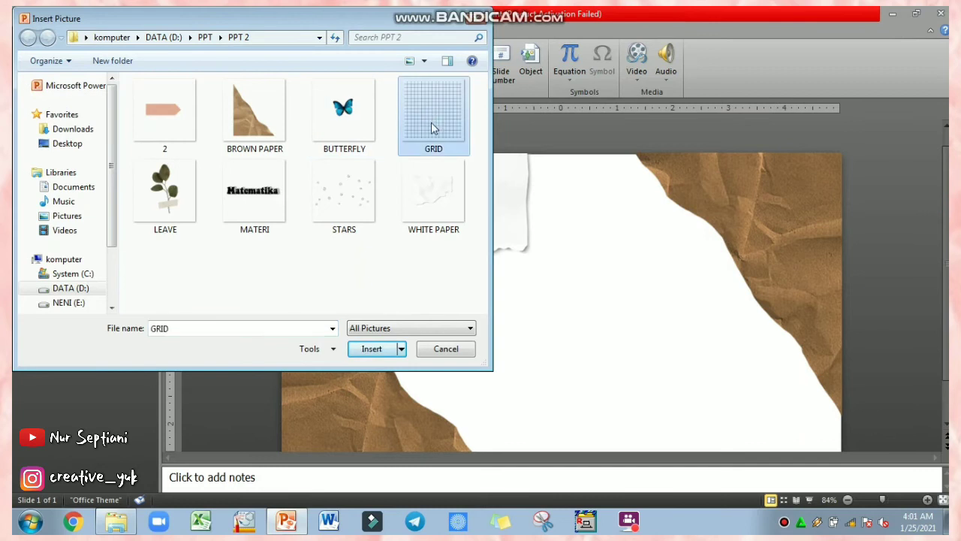
left_click(381, 348)
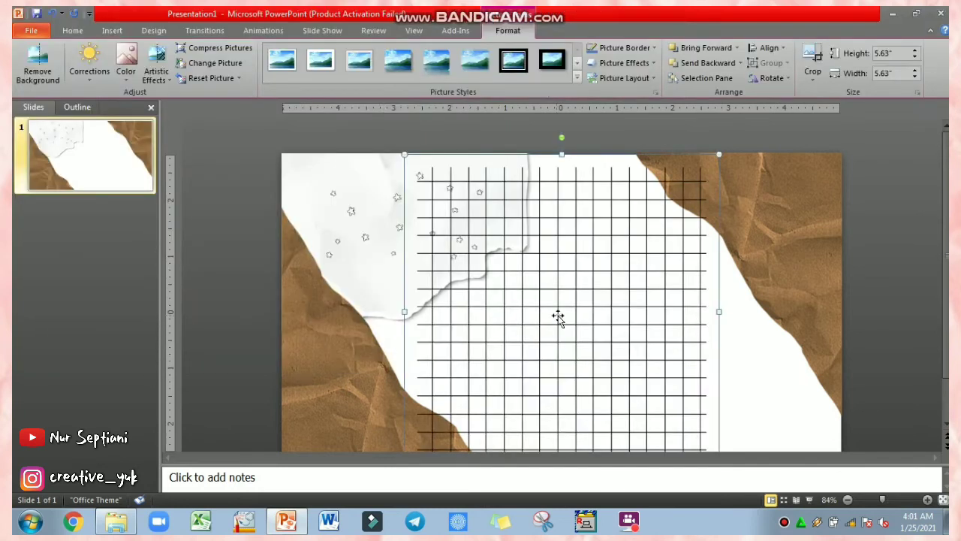
- Reposition the grid toward the slide's left side and stretch it to about 5.81 inches high by 10.17 inches wide
left_click_drag(496, 313, 452, 311)
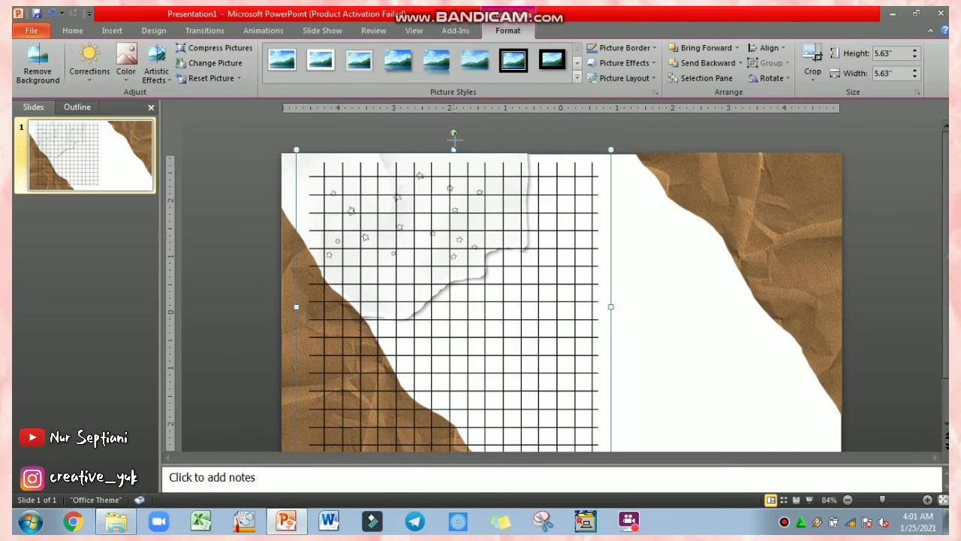
left_click_drag(453, 148, 454, 139)
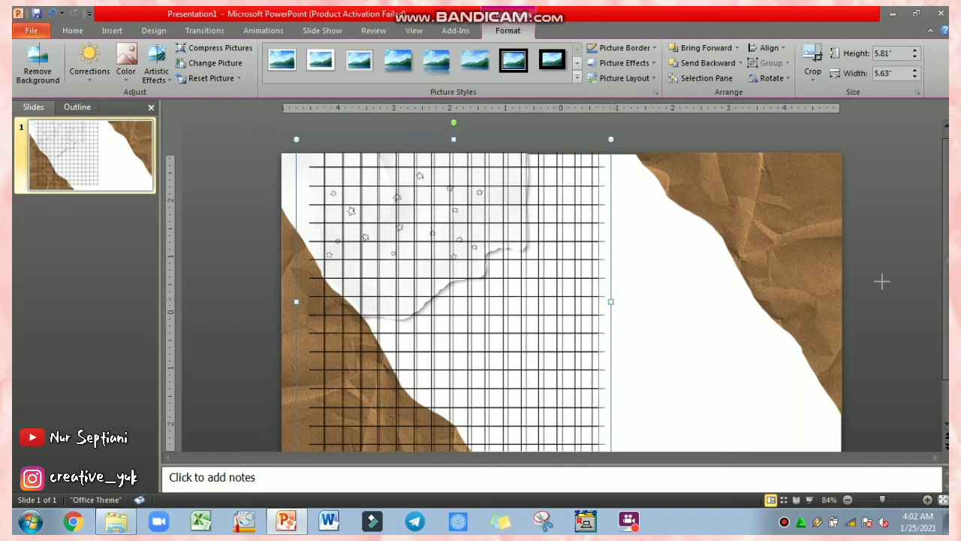
left_click_drag(882, 282, 863, 292)
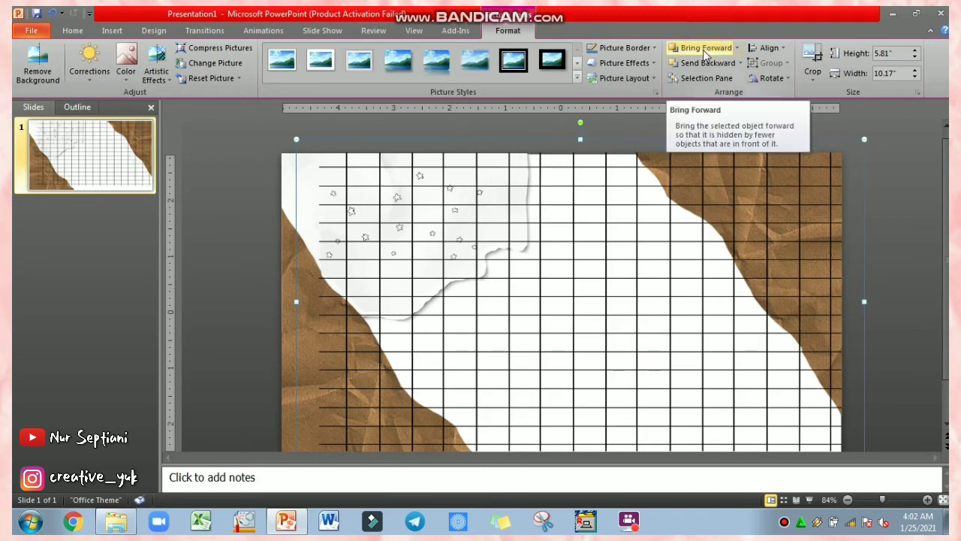
- Send the grid backward until it sits behind the stars, white paper, and both brown papers
left_click(702, 64)
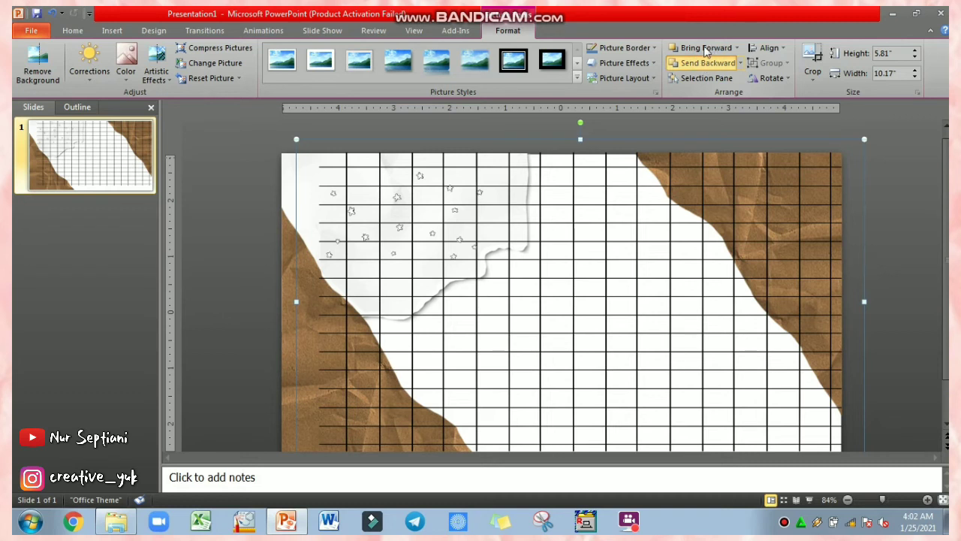
left_click(686, 69)
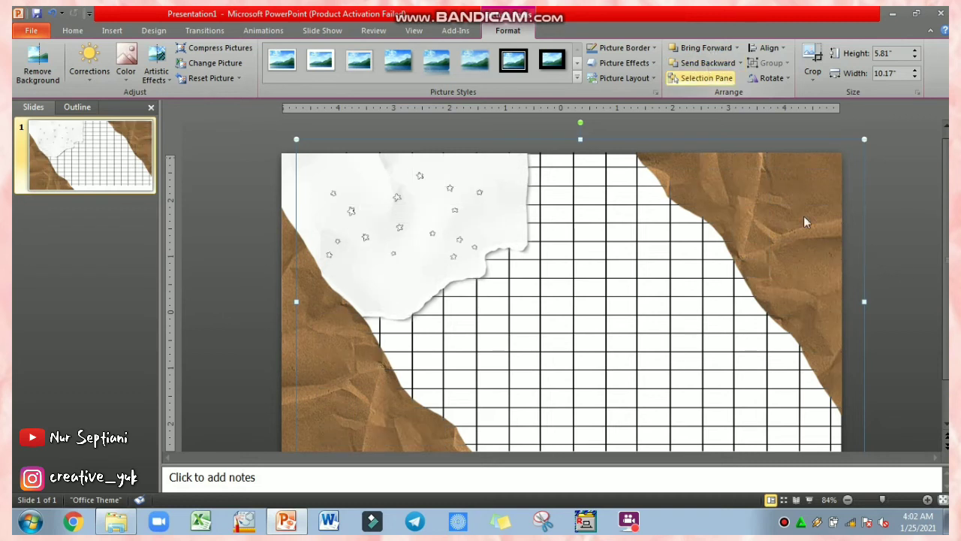
left_click(908, 277)
- Insert the arrow-shaped tag picture named 2 and recolor it with the dark orange variation
left_click(111, 32)
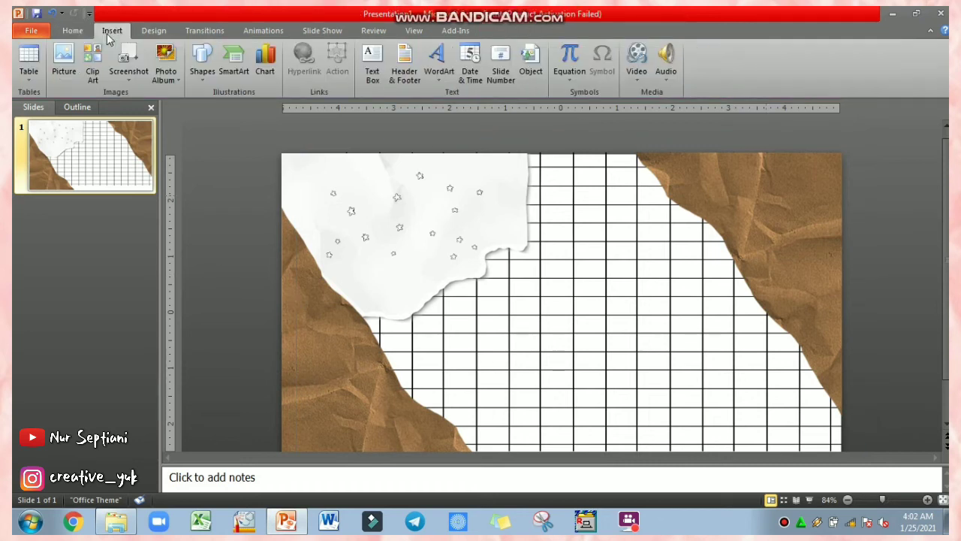
left_click(67, 66)
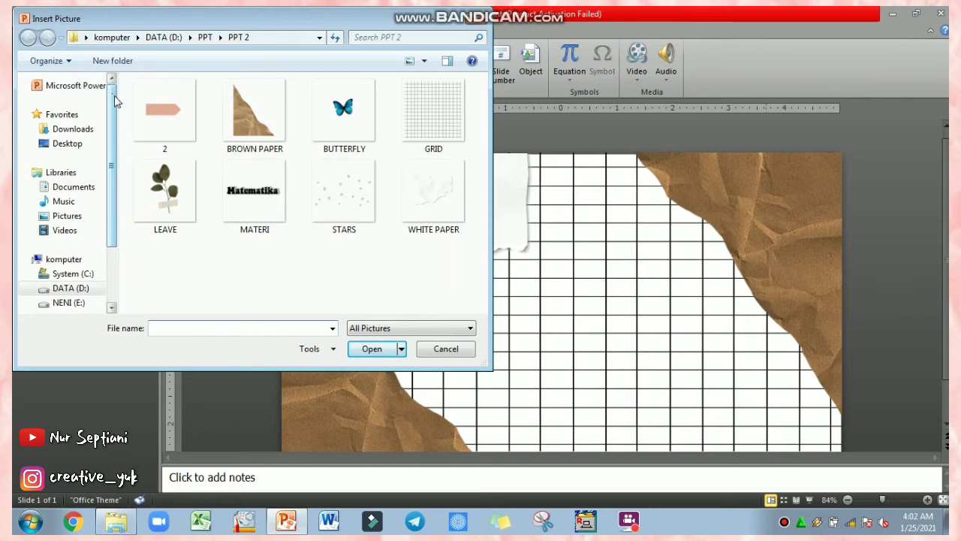
left_click(176, 127)
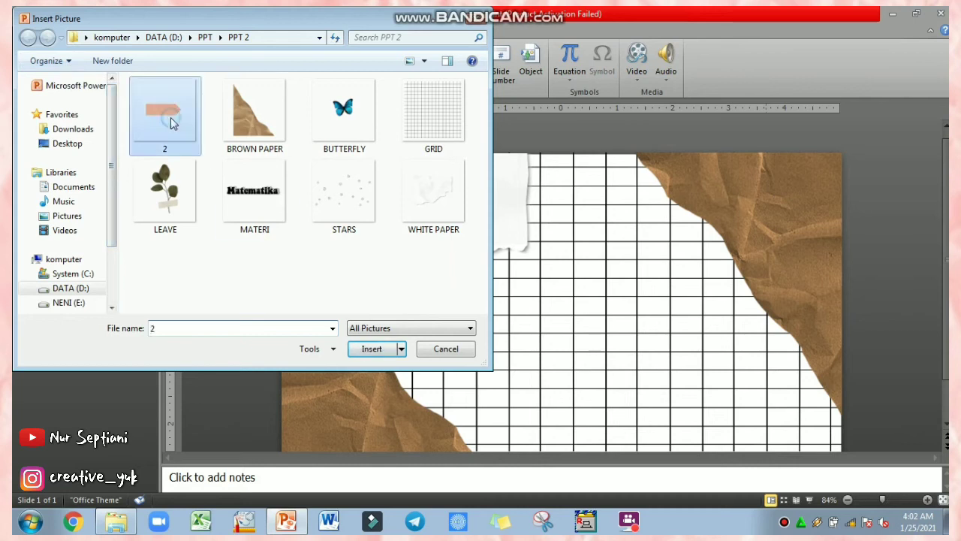
left_click(371, 348)
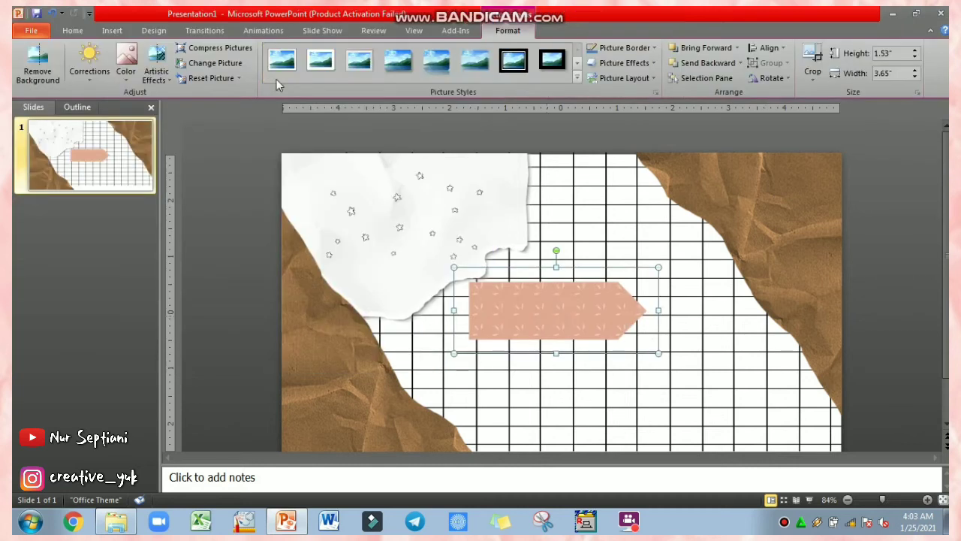
left_click(126, 75)
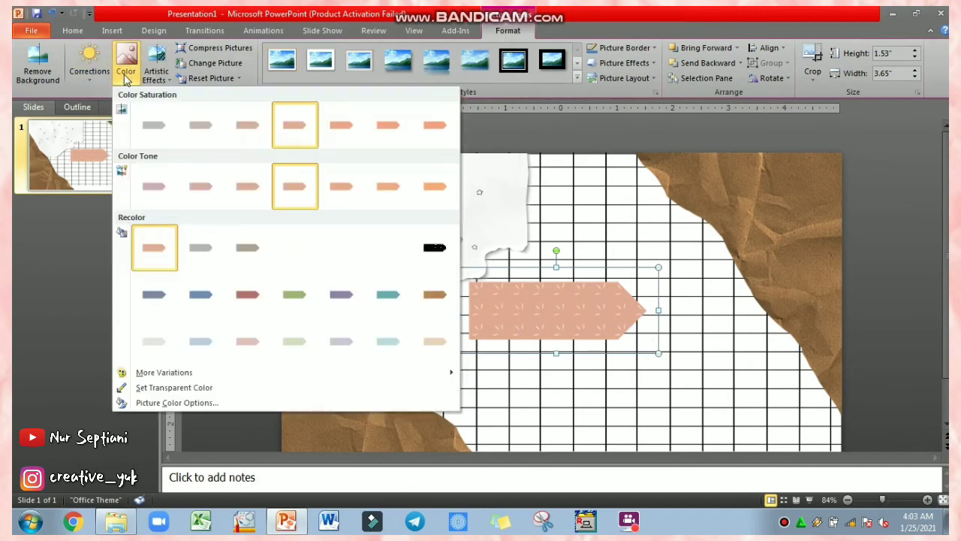
left_click(435, 293)
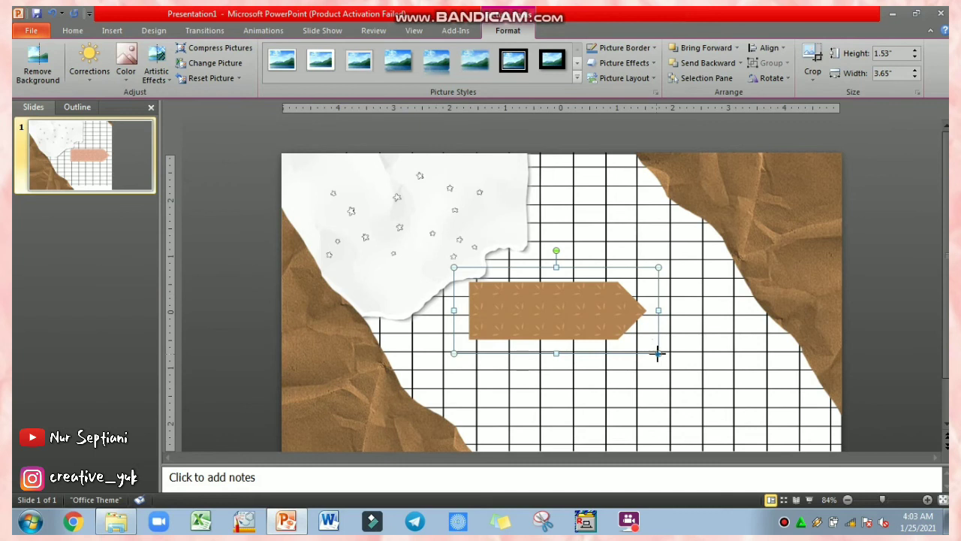
- Shrink the arrow tag to about 0.66 by 1.57 inches and tuck it behind the white paper's right edge near the slide's top
left_click_drag(565, 311, 556, 176)
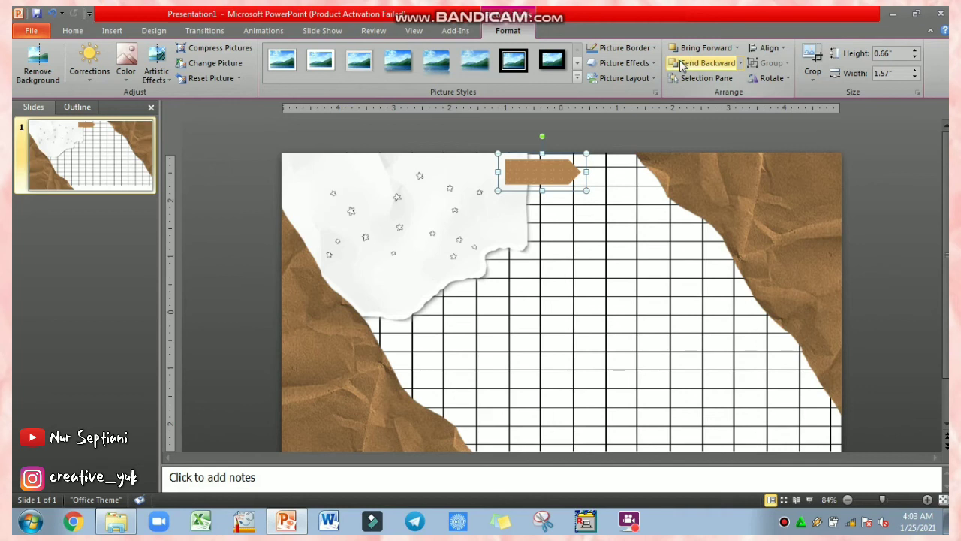
left_click(681, 64)
left_click_drag(563, 168, 578, 169)
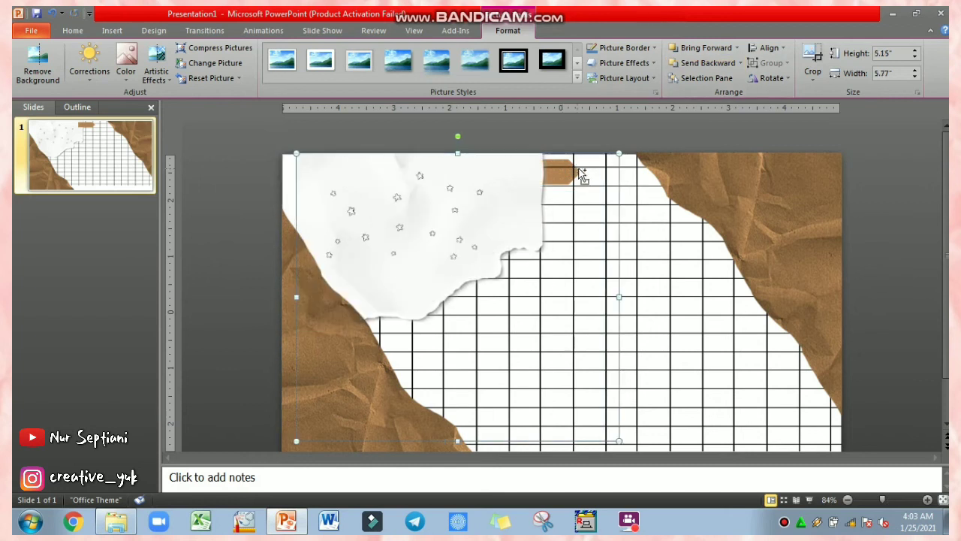
key("ctrl+z")
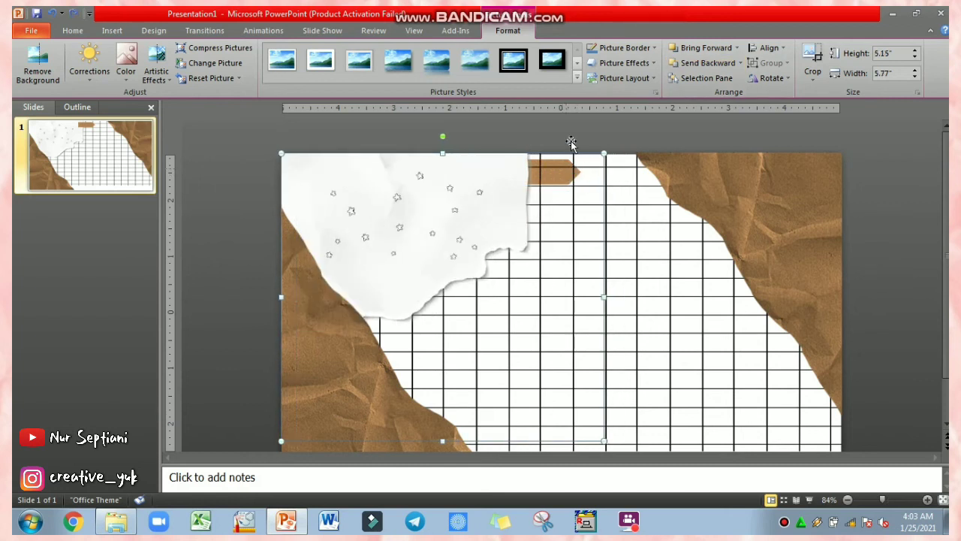
left_click(571, 143)
left_click(565, 174)
left_click(556, 133)
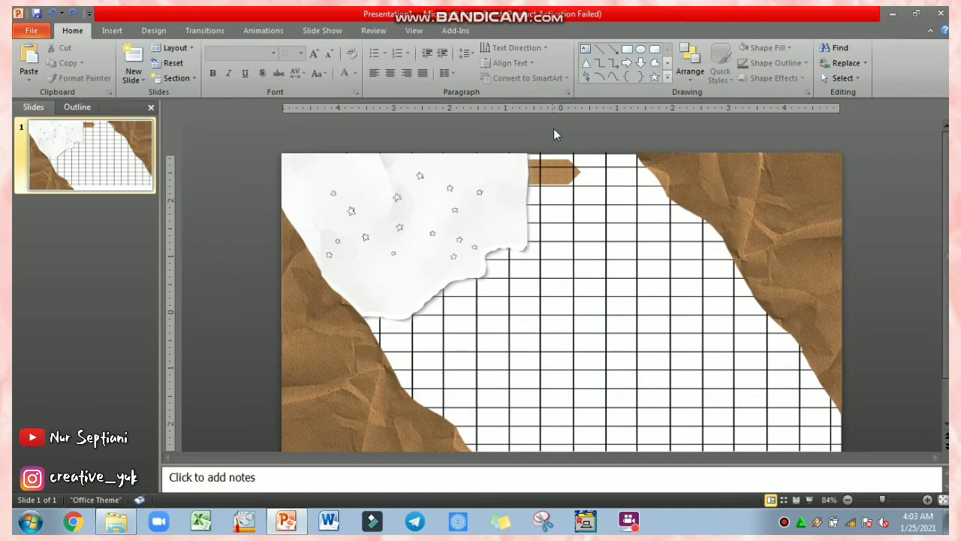
- Insert the LEAVE picture from the PPT 2 folder onto the slide
left_click(110, 31)
left_click(66, 69)
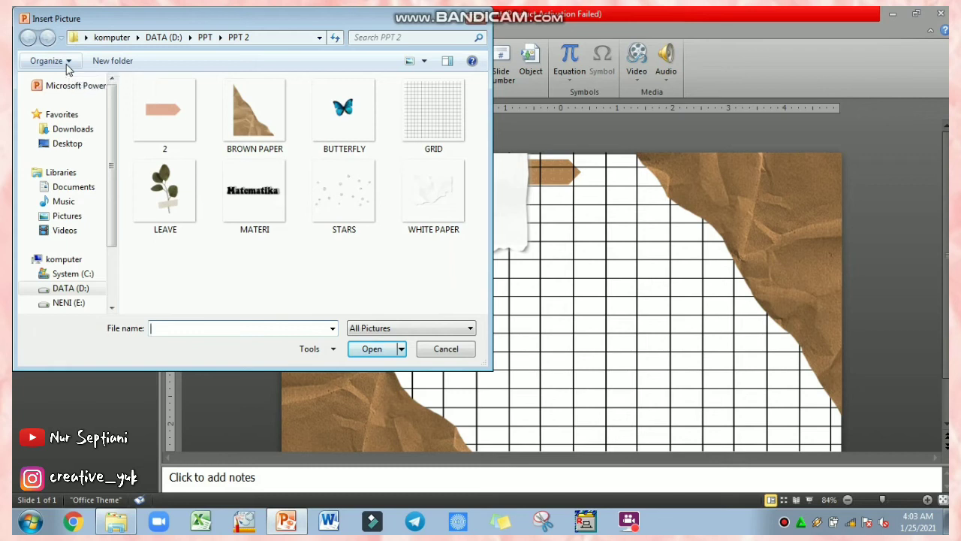
left_click(170, 184)
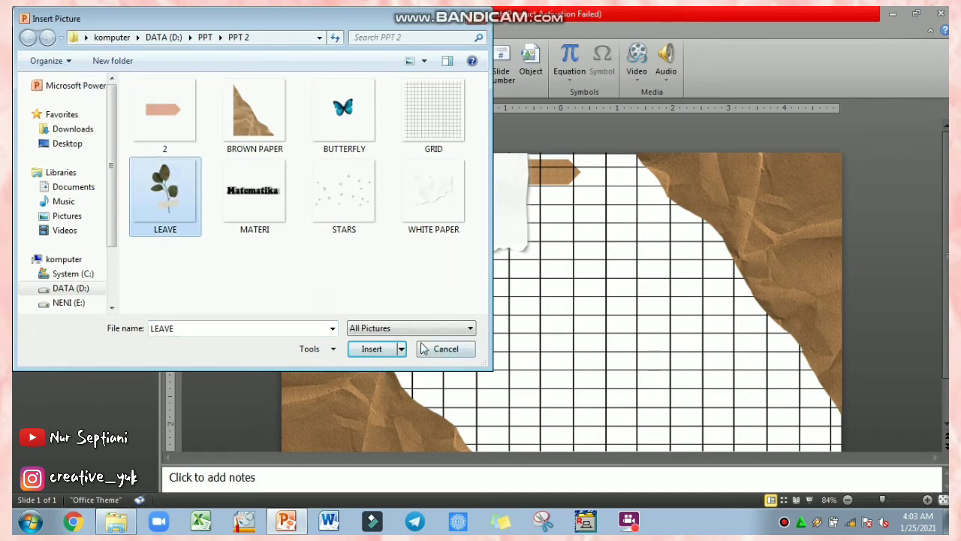
left_click(374, 348)
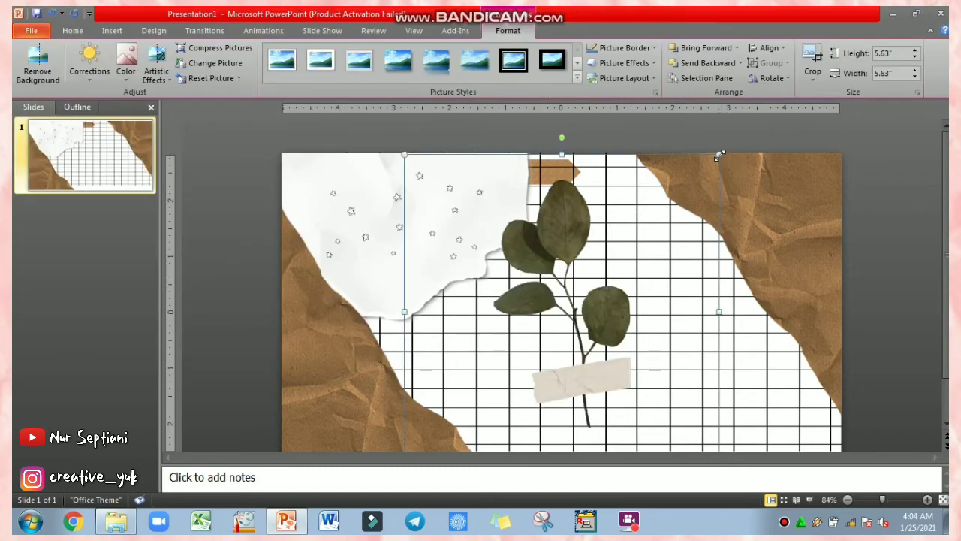
- Flip the leaf picture horizontally and recolor it with the dark orange variation
left_click(768, 79)
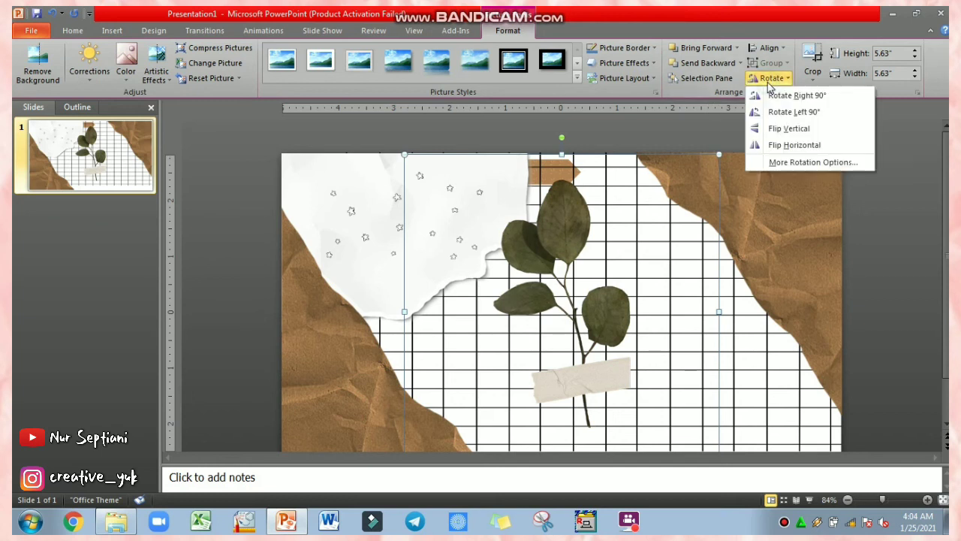
left_click(769, 148)
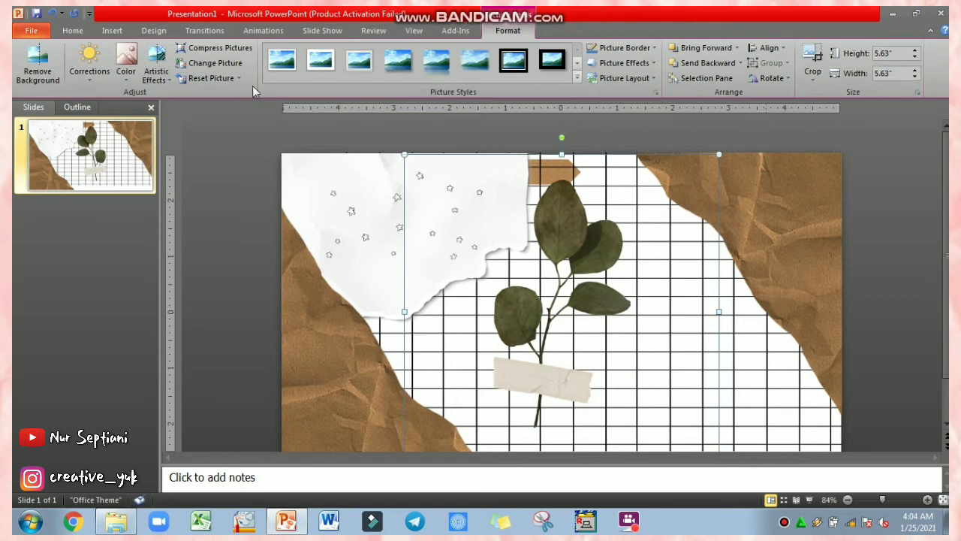
left_click(126, 72)
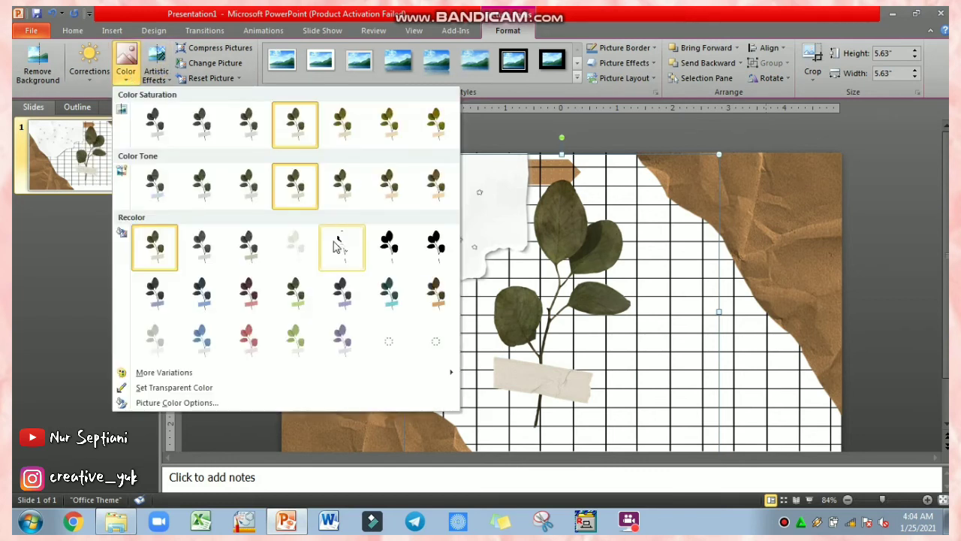
left_click(443, 296)
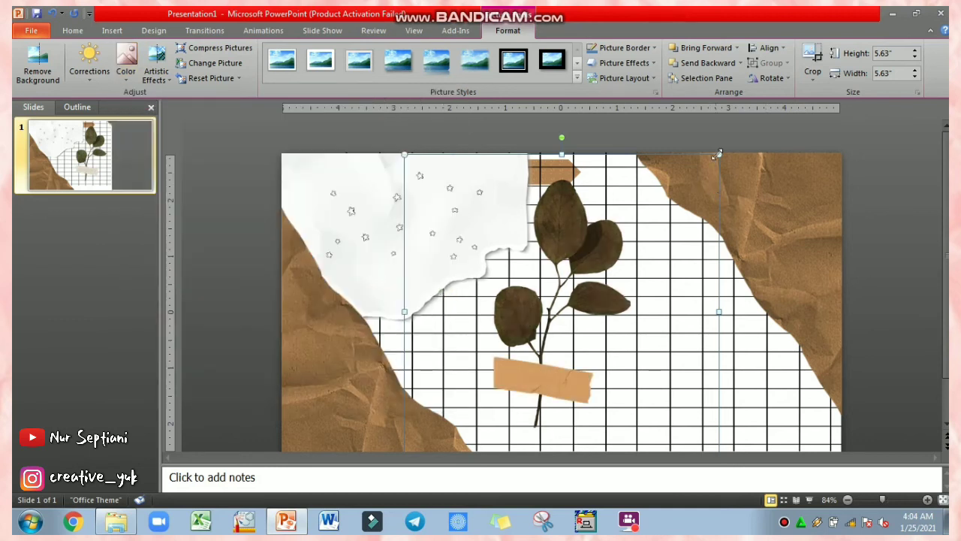
- Shrink the leaf picture to about 4.23 inches square and place it over the brown paper in the slide's lower-left corner
left_click_drag(717, 154, 638, 250)
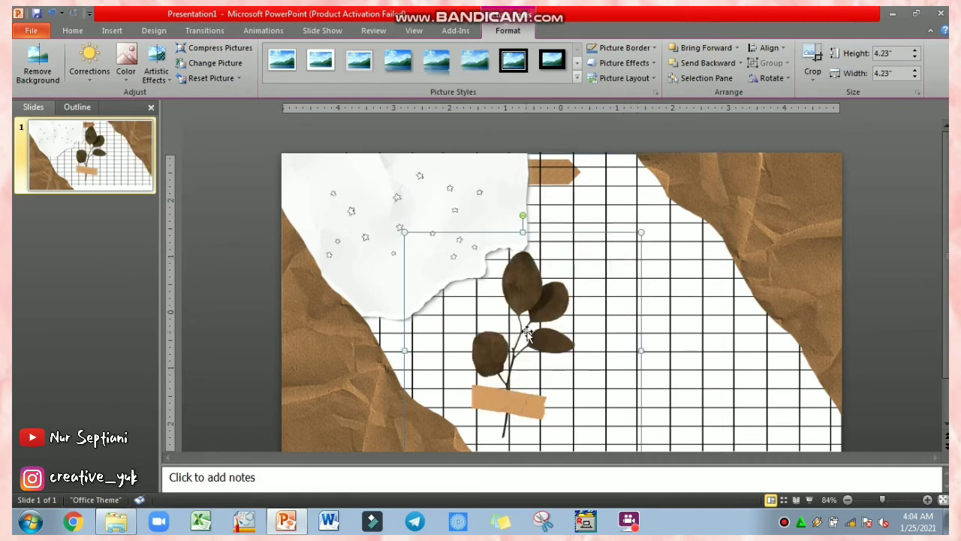
left_click_drag(528, 335, 357, 343)
scroll(945, 286, "down", 2)
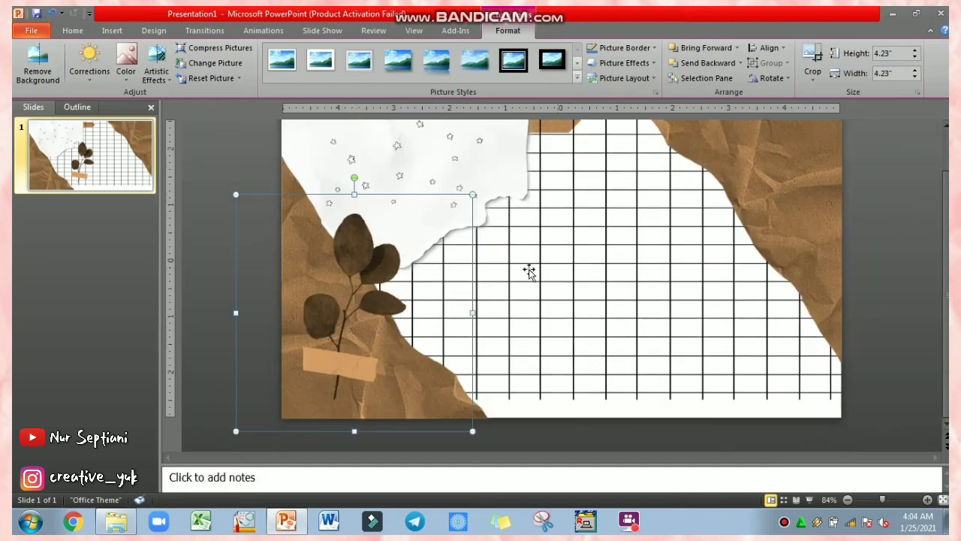
left_click_drag(370, 300, 365, 317)
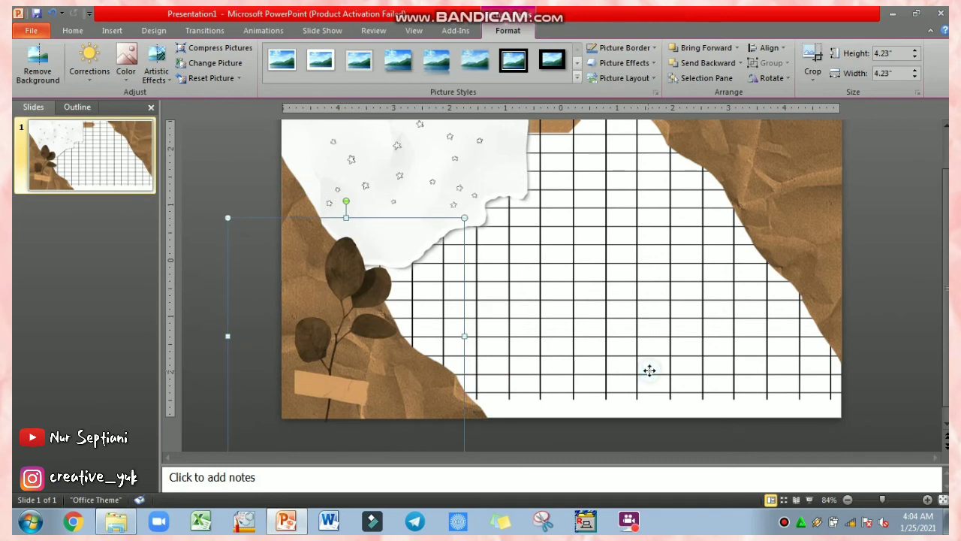
- Stretch the grid picture downward past the slide's lower edge to about 6.56 by 10.17 inches
left_click(650, 374)
left_click(540, 396)
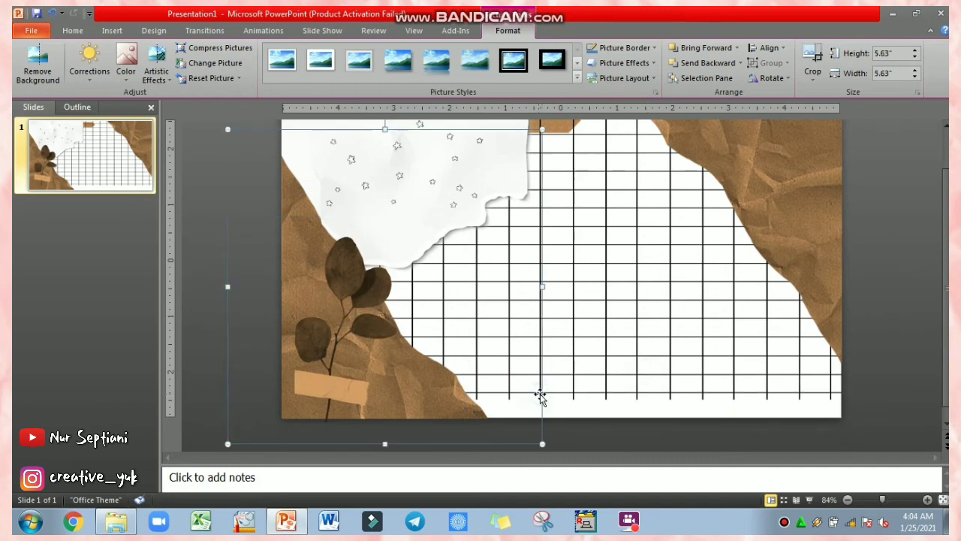
left_click(580, 404)
left_click_drag(581, 413, 582, 448)
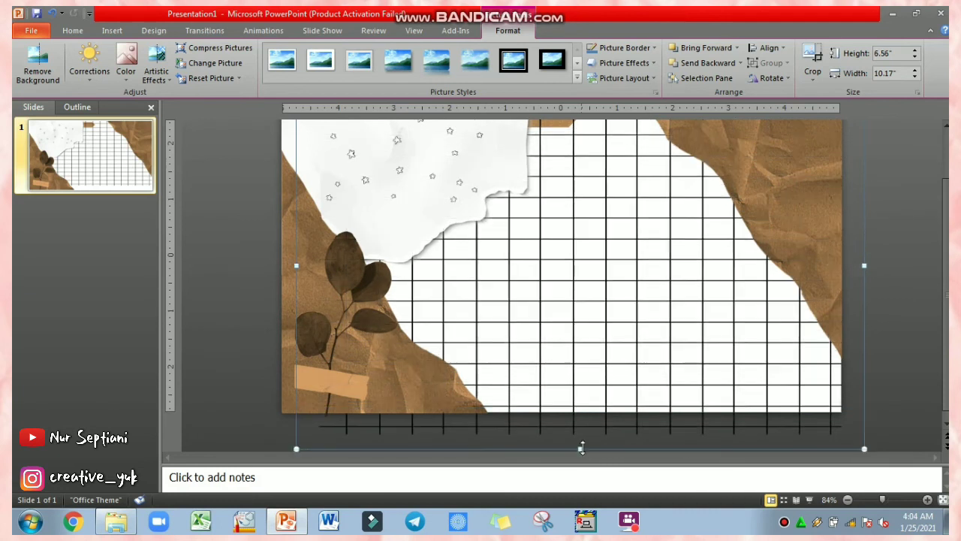
left_click(221, 308)
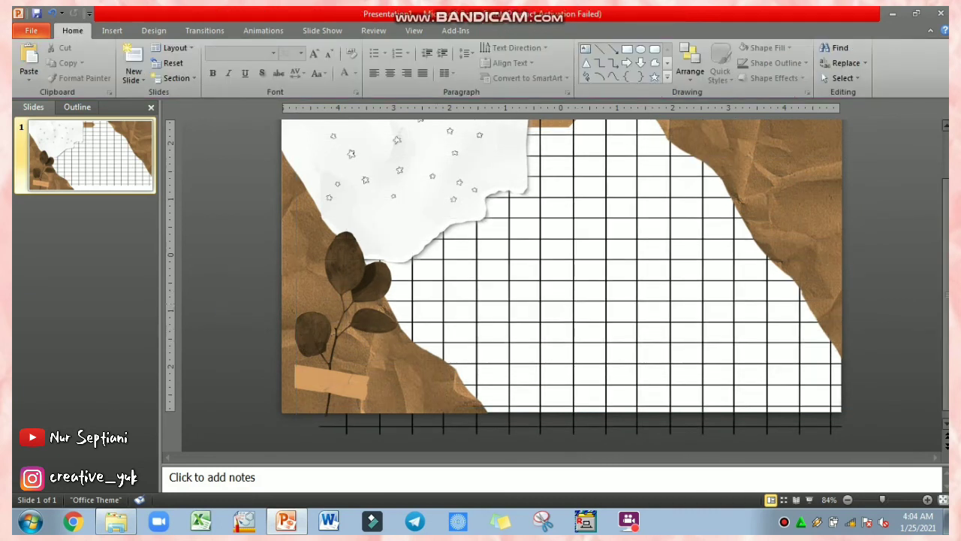
- Insert the BUTTERFLY picture from the PPT 2 folder onto the slide
left_click_drag(945, 304, 946, 262)
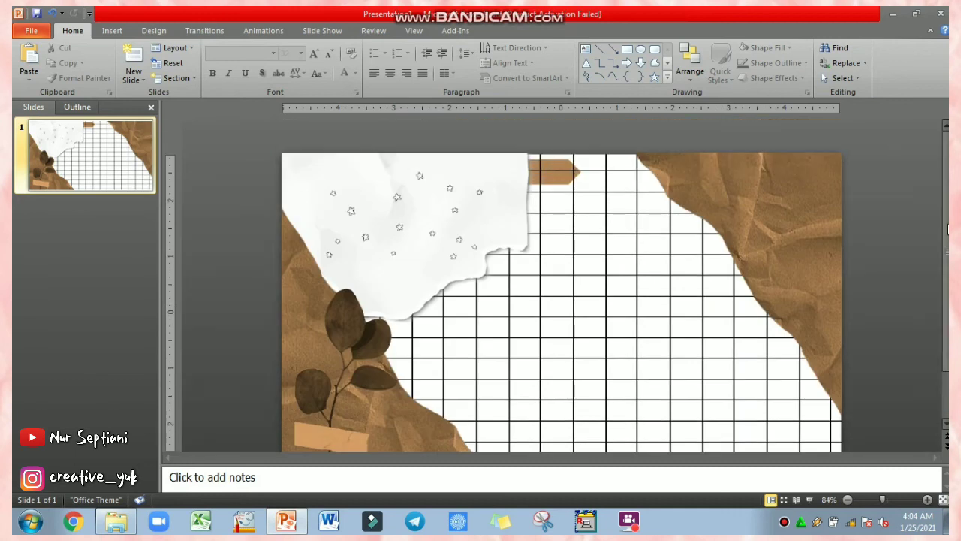
left_click(138, 33)
left_click(114, 32)
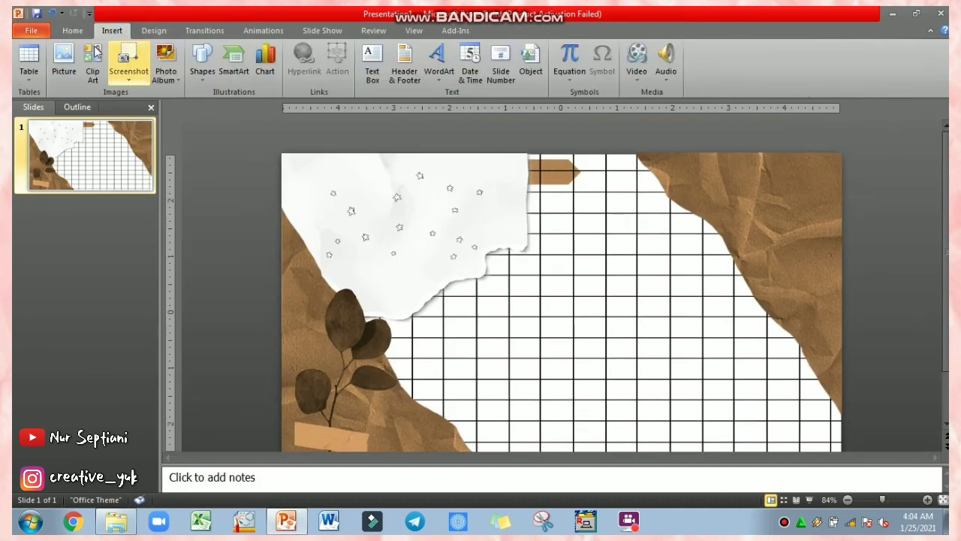
left_click(64, 60)
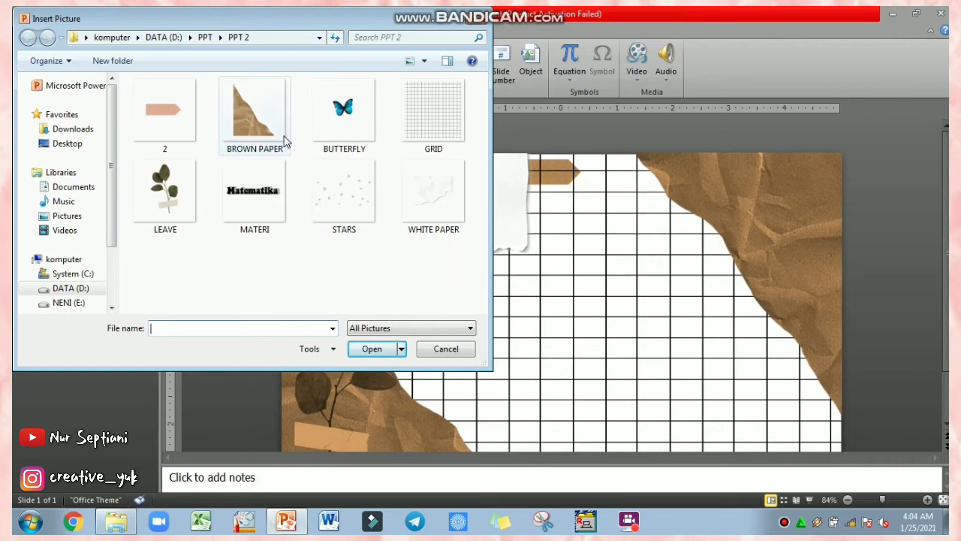
double_click(335, 101)
- Recolor the butterfly picture with the dark orange variation
left_click(892, 314)
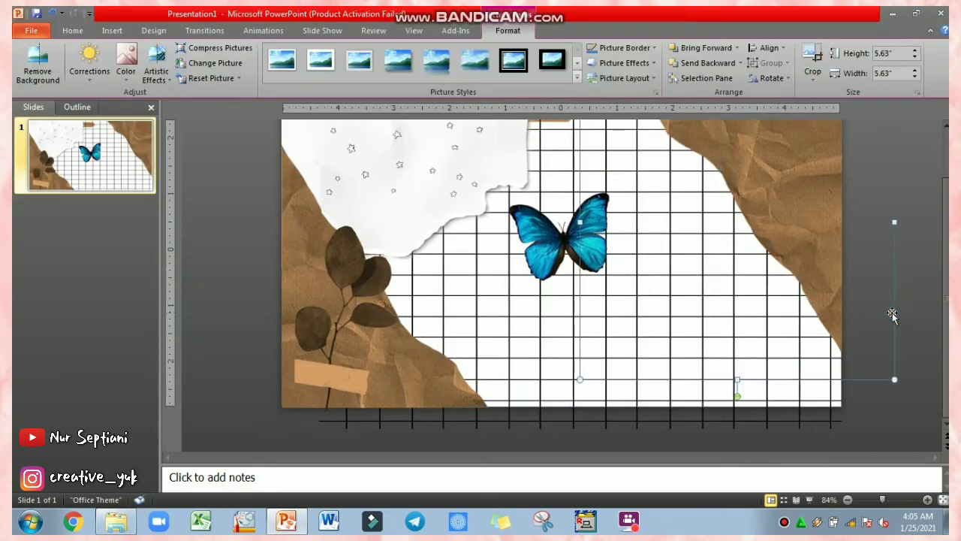
left_click(920, 333)
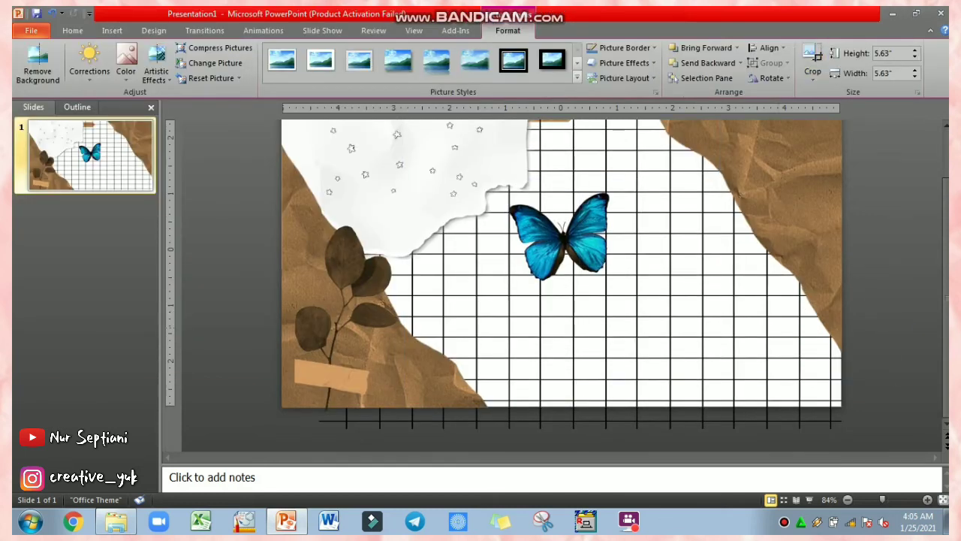
scroll(654, 318, "up", 1)
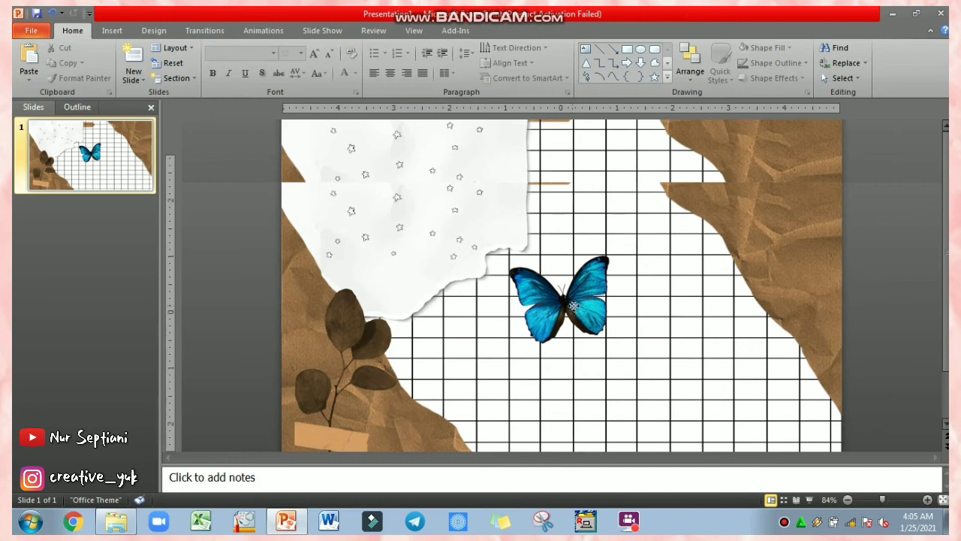
left_click(574, 308)
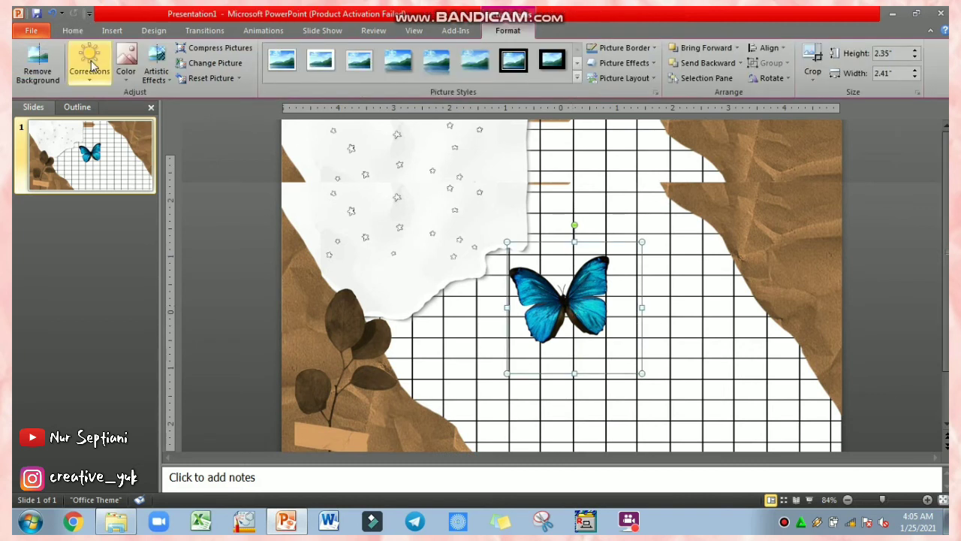
left_click(124, 74)
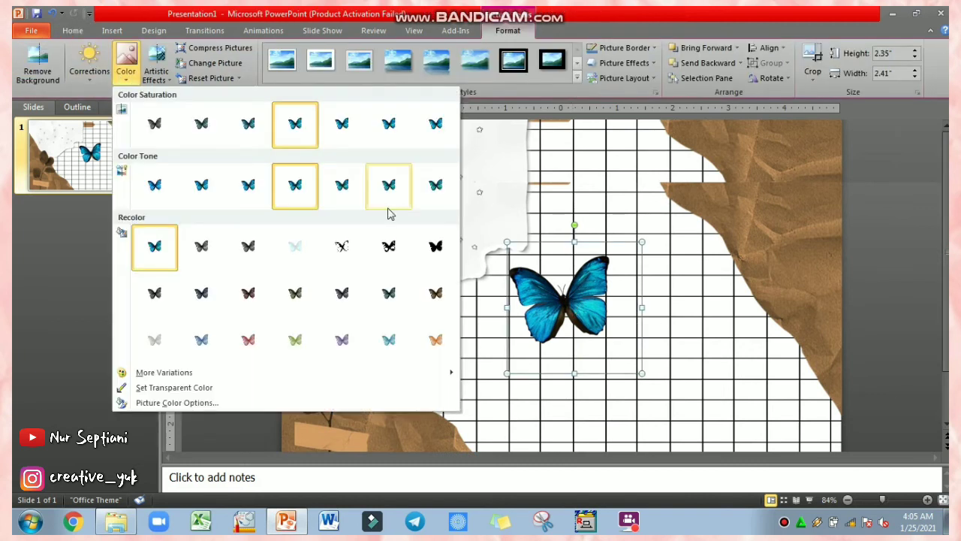
left_click(432, 291)
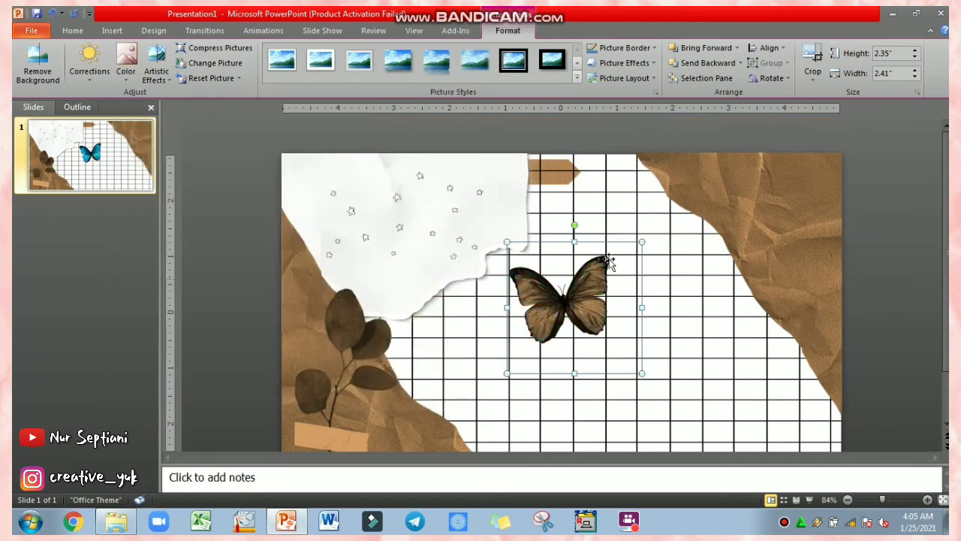
- Shrink the butterfly to about 1.37 by 1.41 inches, tilt it counterclockwise, and place it on the upper edge of the slide's right-hand brown paper
left_click_drag(642, 240, 586, 296)
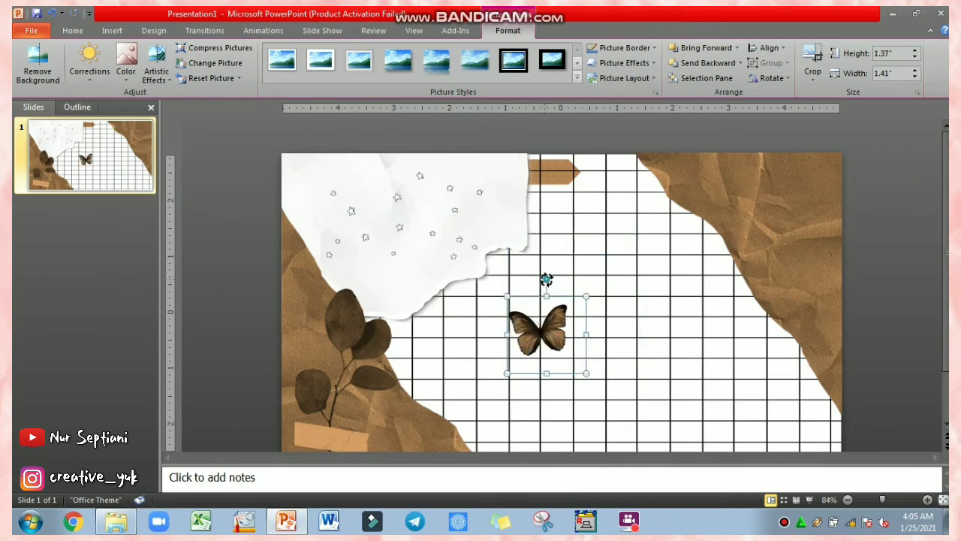
left_click_drag(545, 278, 527, 276)
left_click_drag(539, 328, 677, 216)
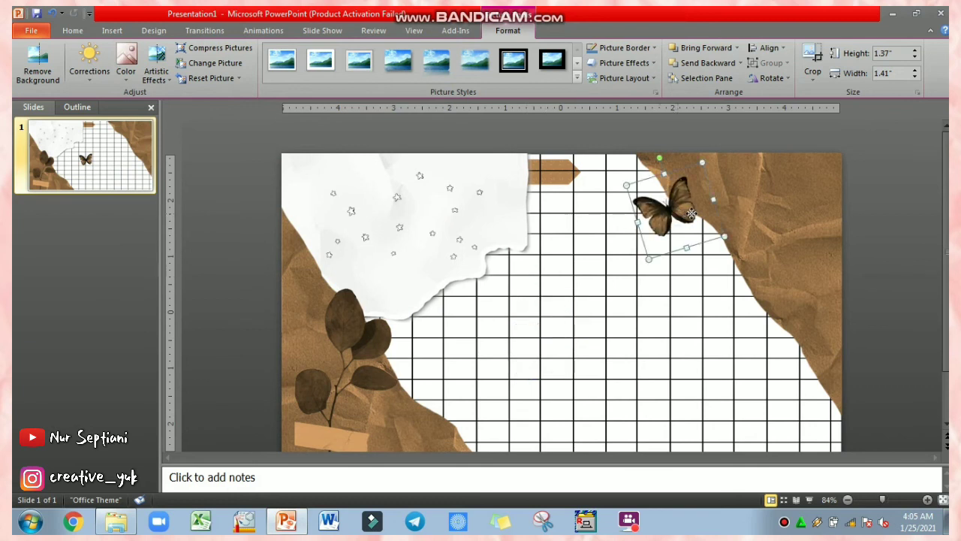
key("Right")
key("Right")
key("Right")
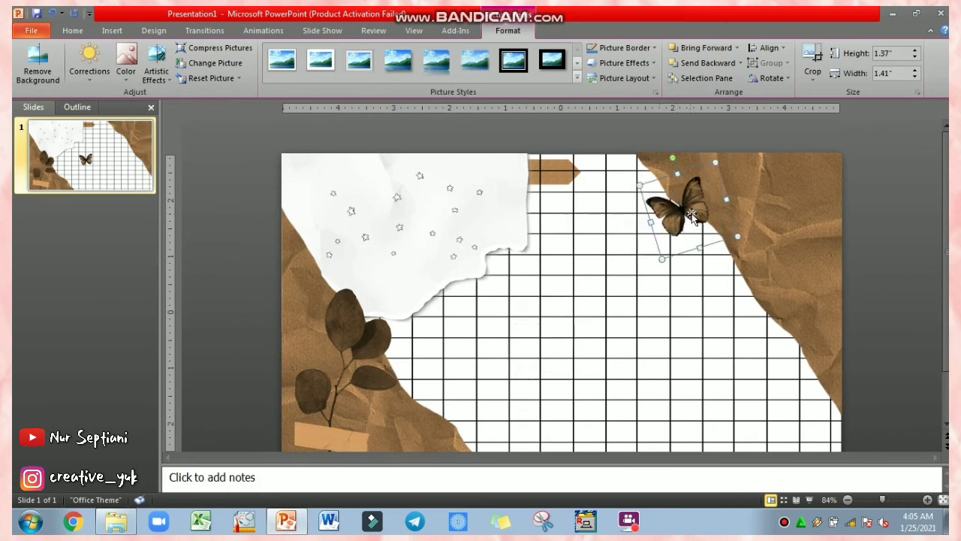
- Duplicate the butterfly, tilt the copy slightly clockwise at about 1.66 by 1.7 inches, and place it farther down the right-hand brown paper's edge
key("ctrl+v")
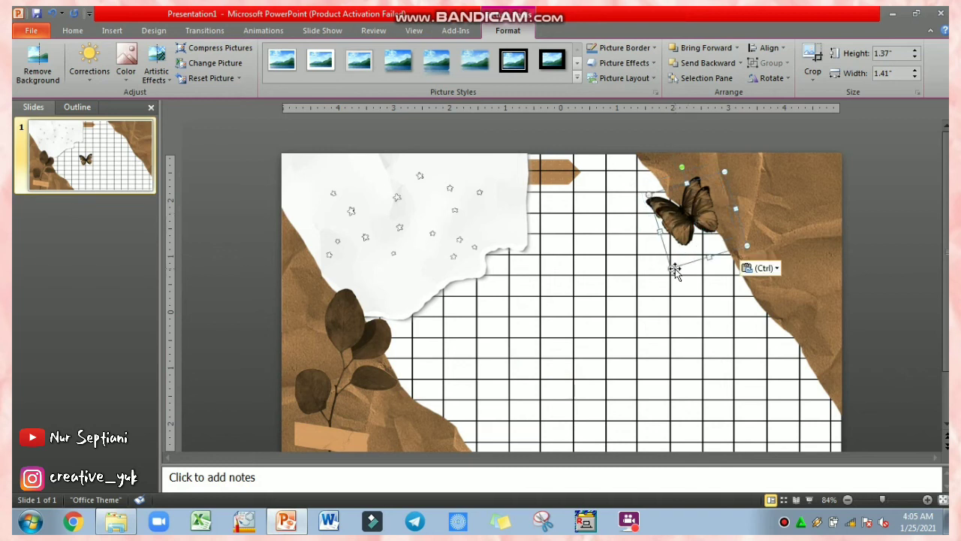
left_click_drag(660, 283, 661, 285)
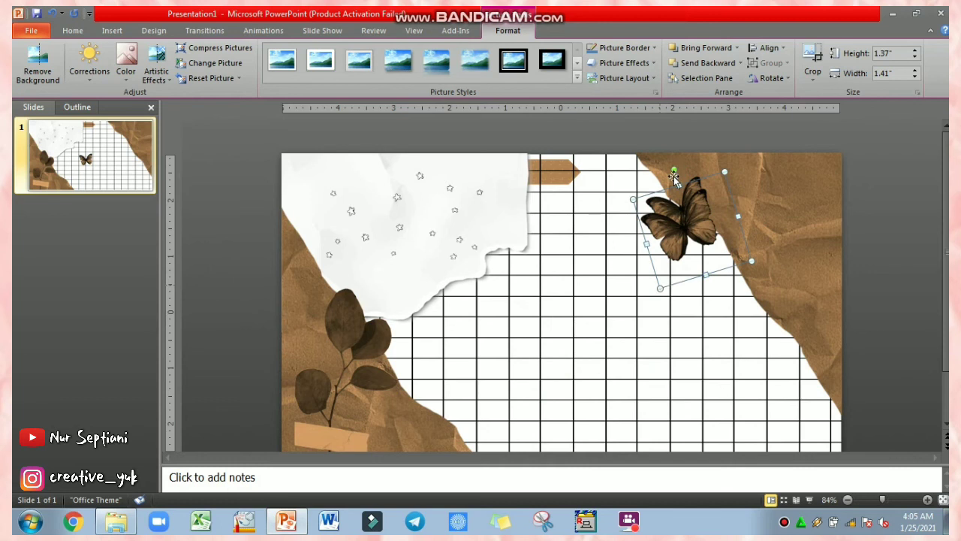
left_click_drag(684, 170, 696, 176)
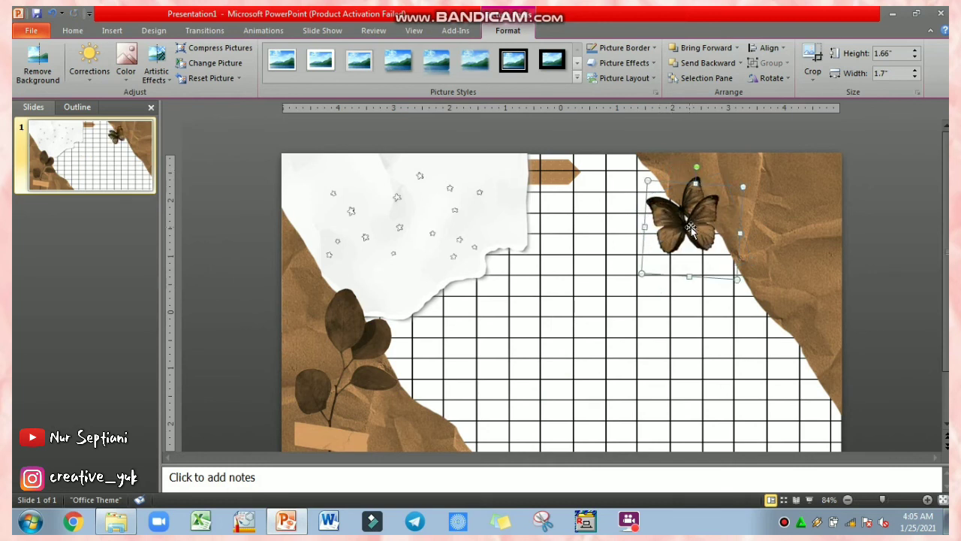
left_click_drag(693, 229, 756, 286)
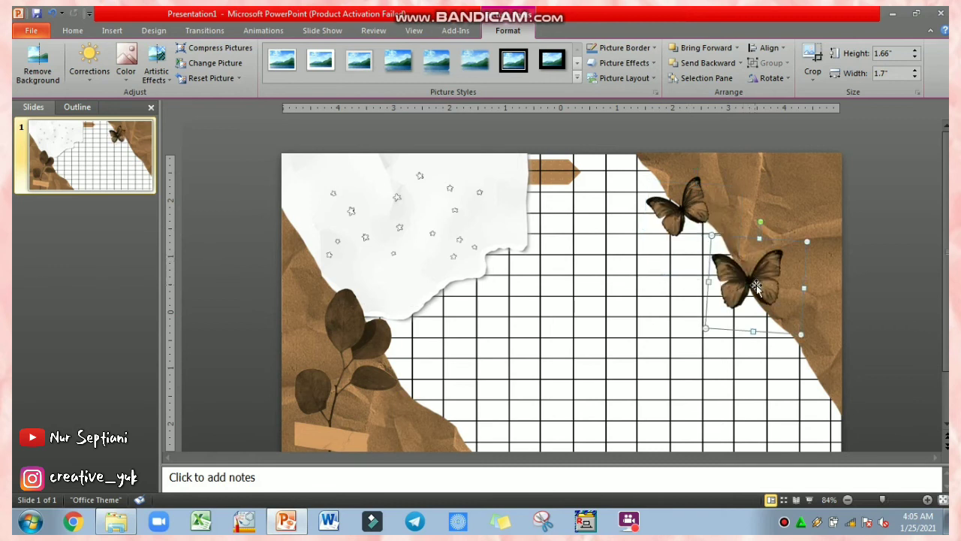
left_click(917, 286)
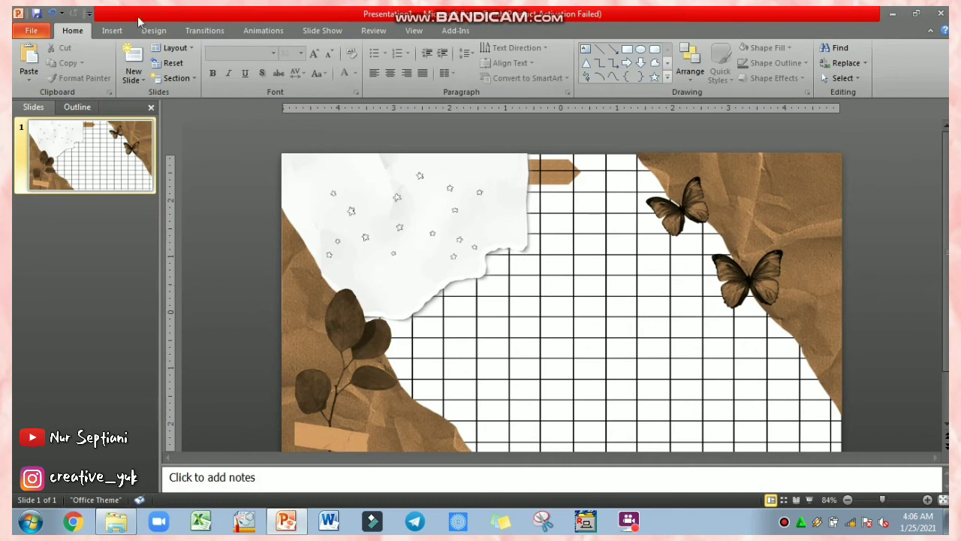
- Insert the MATERI title picture from the PPT 2 folder onto the slide
left_click(112, 30)
left_click(64, 60)
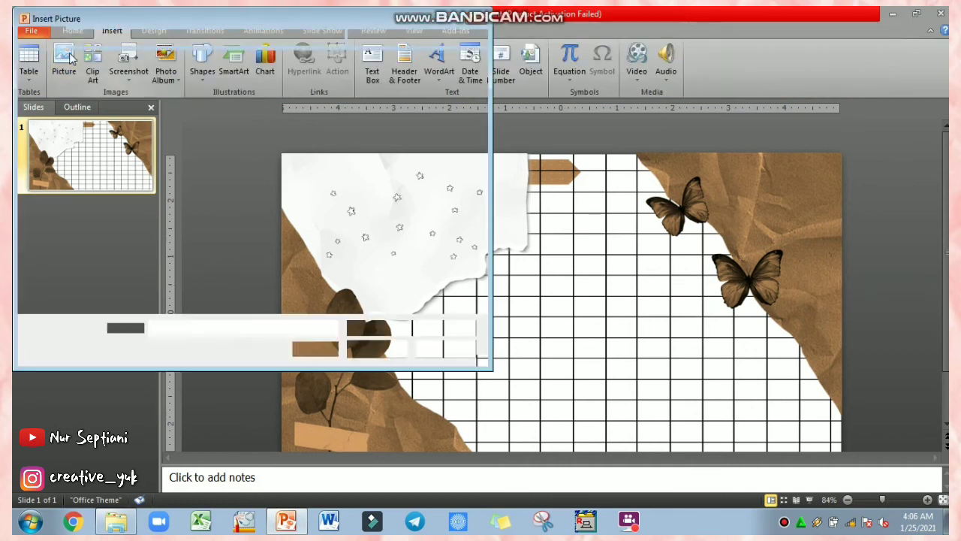
left_click(255, 197)
left_click(369, 349)
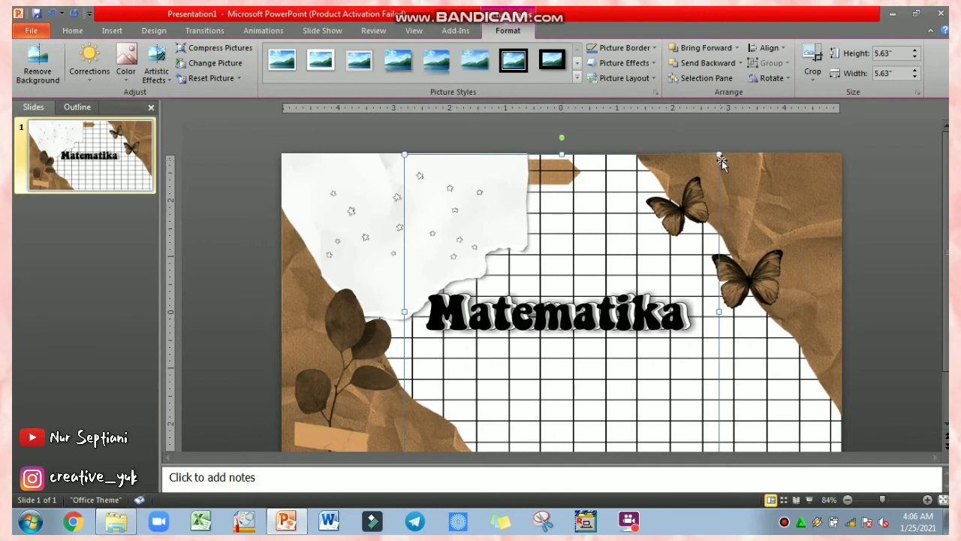
- Enlarge the Matematika title picture to about 6.73 inches square and center its lettering on the slide
left_click_drag(719, 155, 781, 142)
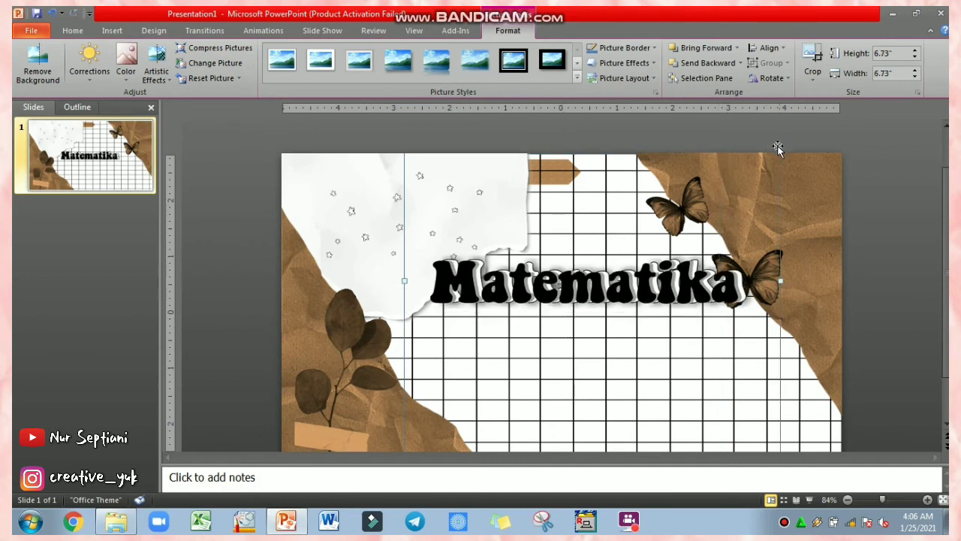
left_click_drag(596, 304, 593, 321)
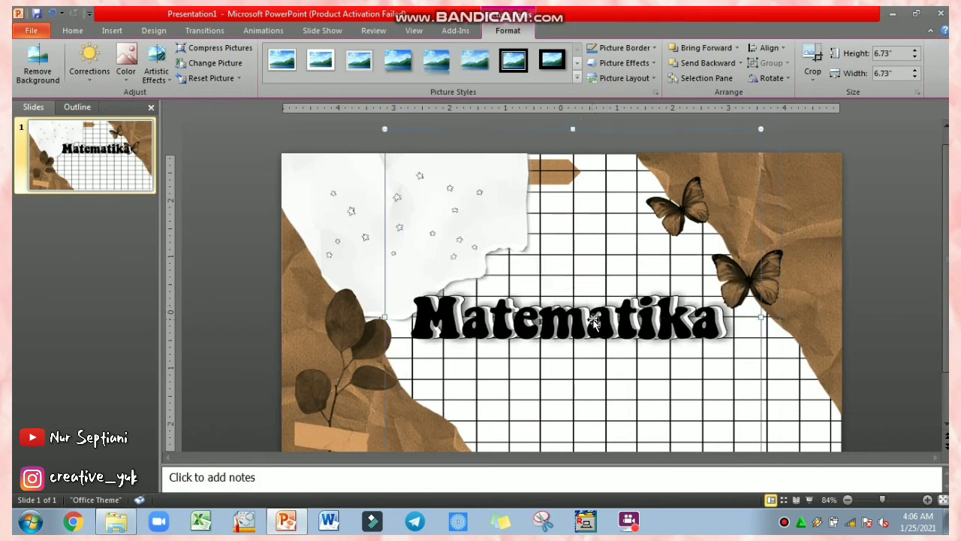
left_click(925, 316)
scroll(621, 300, "down", 2)
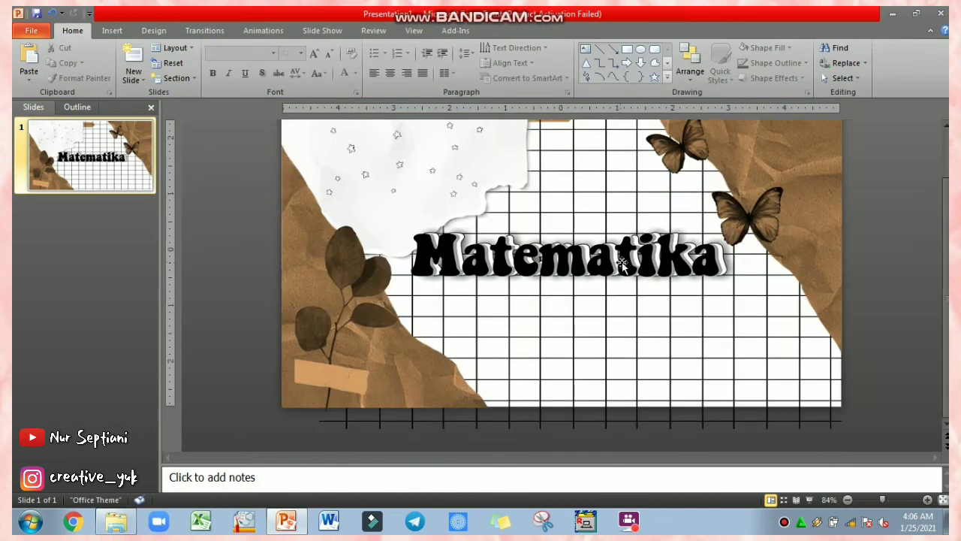
left_click_drag(621, 263, 622, 268)
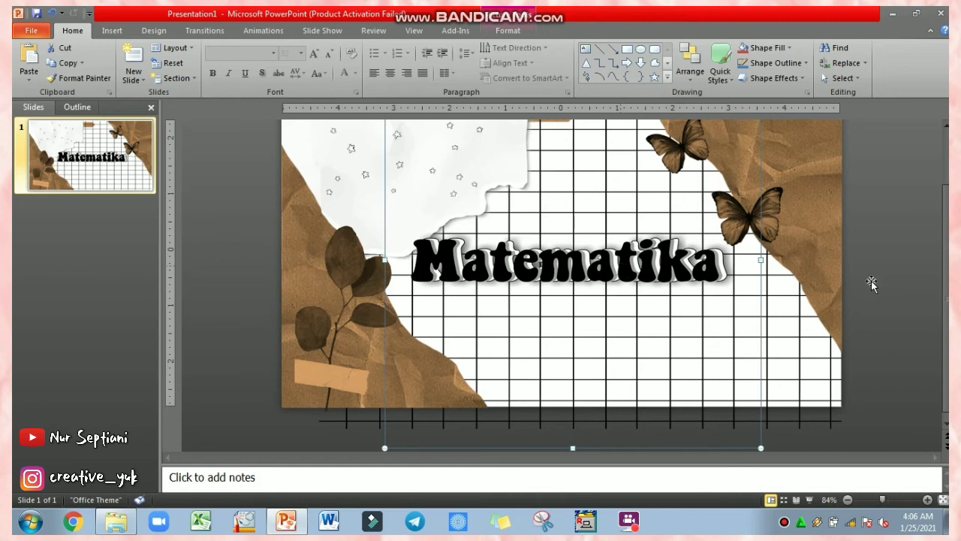
- Begin a Curve line at the slide's top edge, where the right-hand brown paper starts
left_click(877, 499)
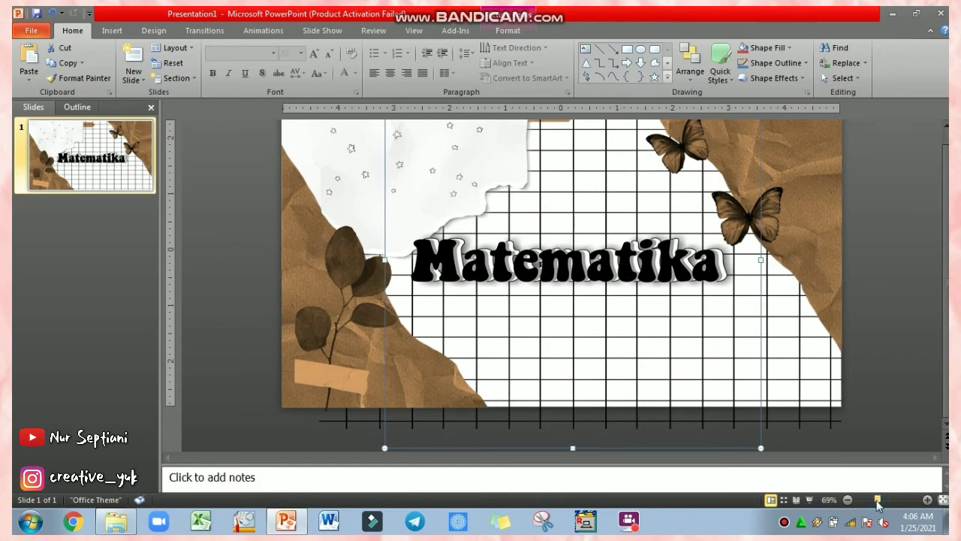
left_click(909, 382)
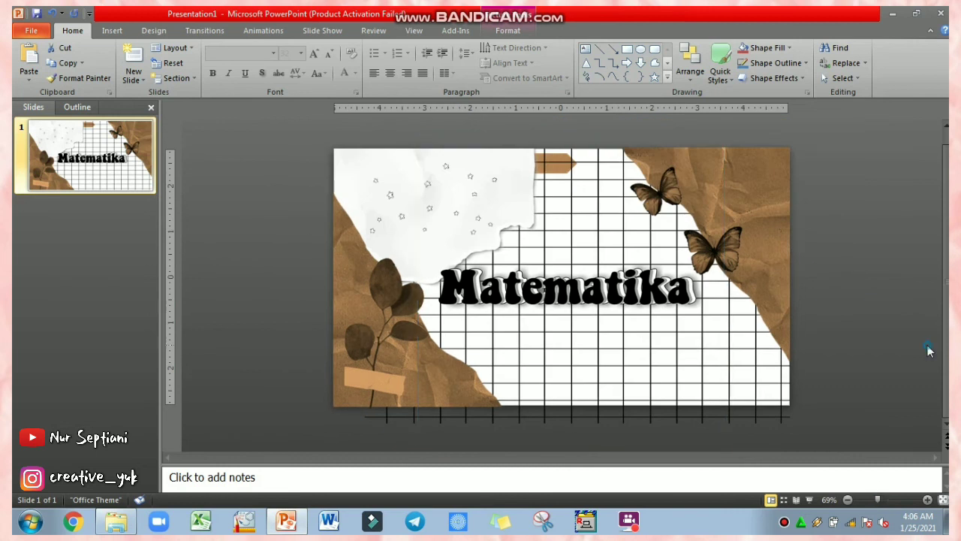
scroll(288, 107, "up", 1)
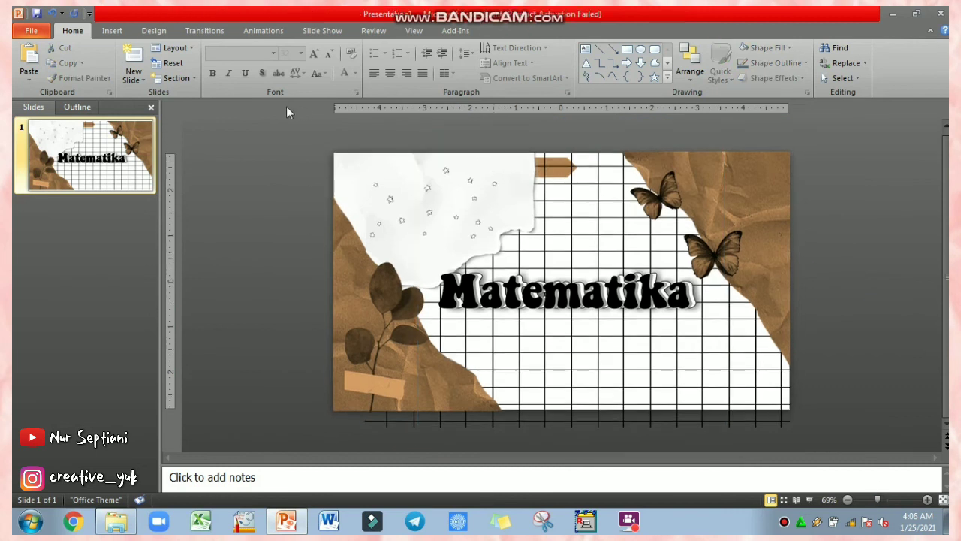
left_click(115, 30)
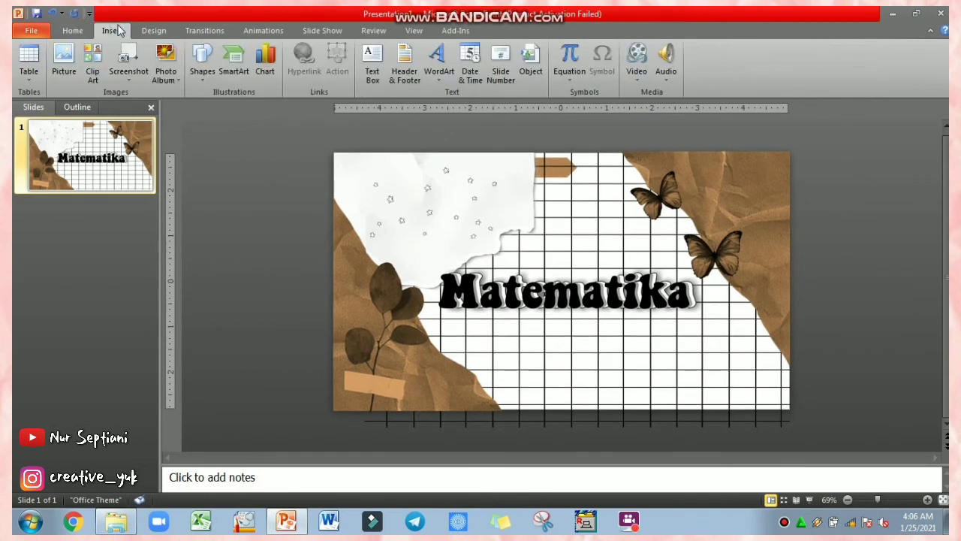
left_click(202, 63)
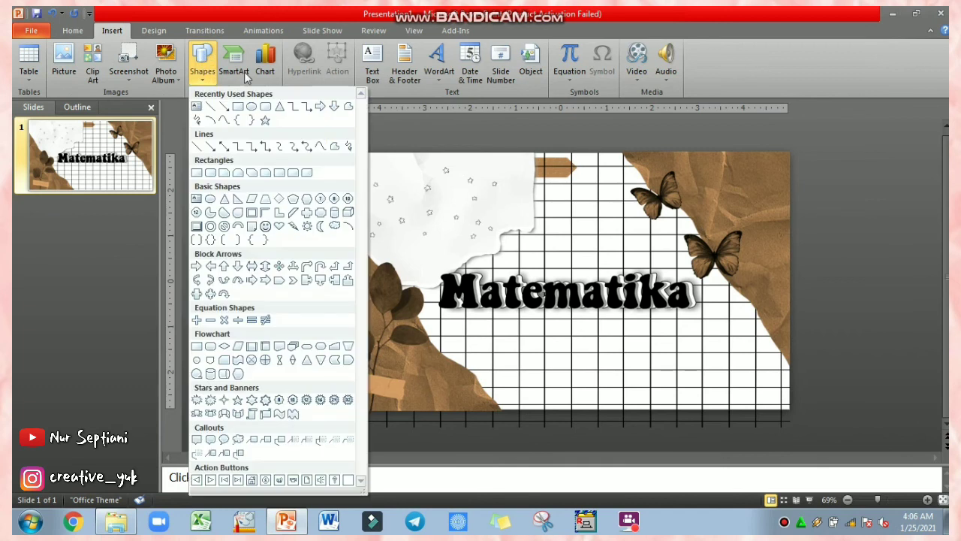
left_click(321, 147)
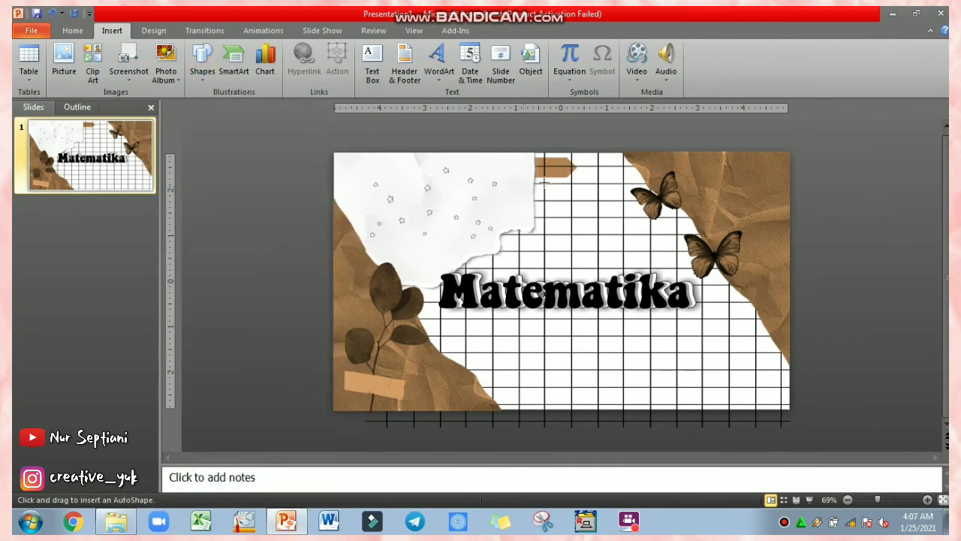
left_click(642, 156)
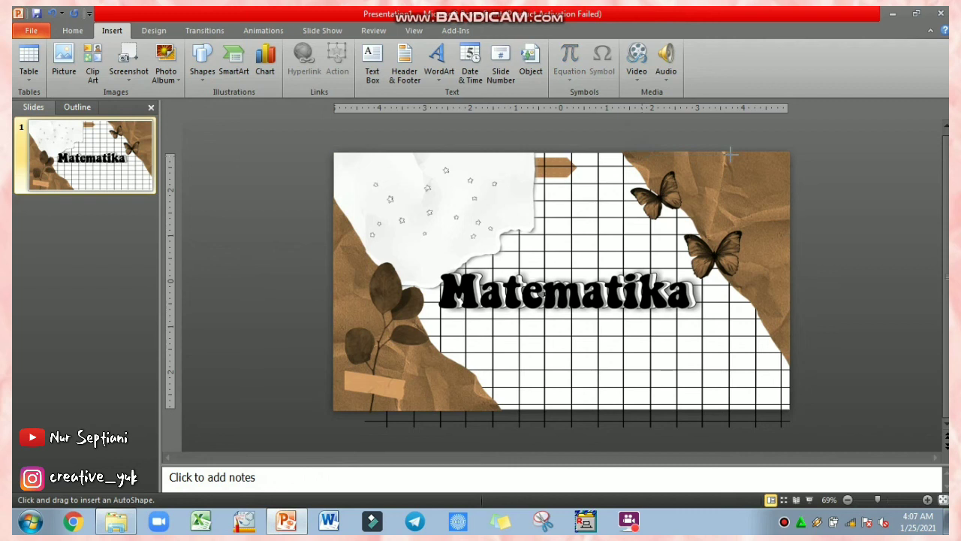